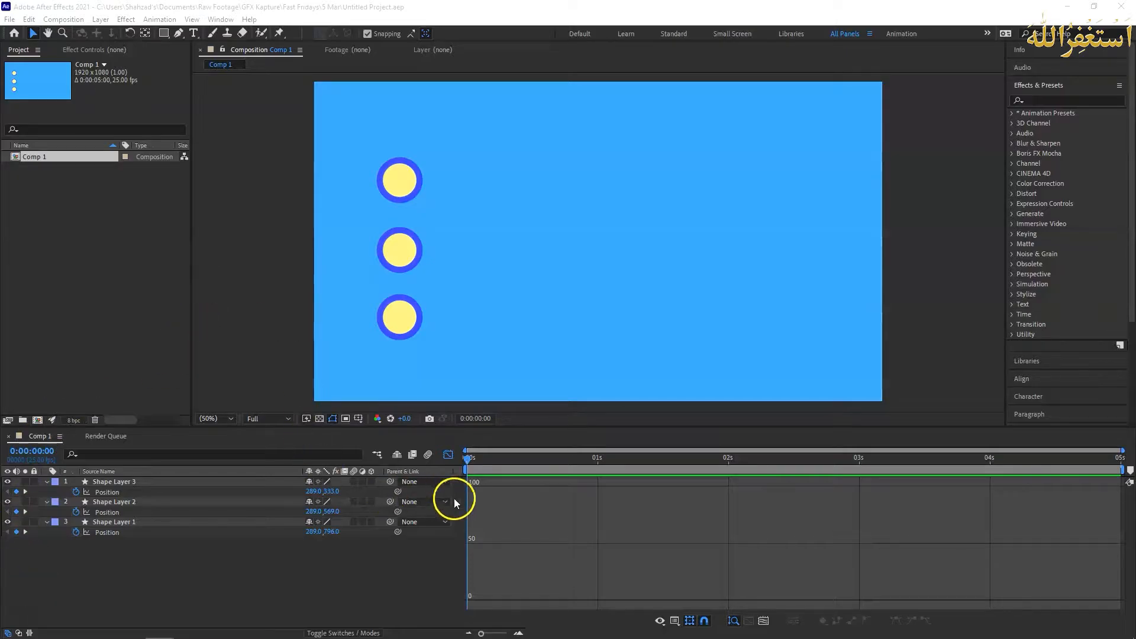
- Play back the animation of the three circles in Comp 1 and return the playhead to the first frame
click(469, 458)
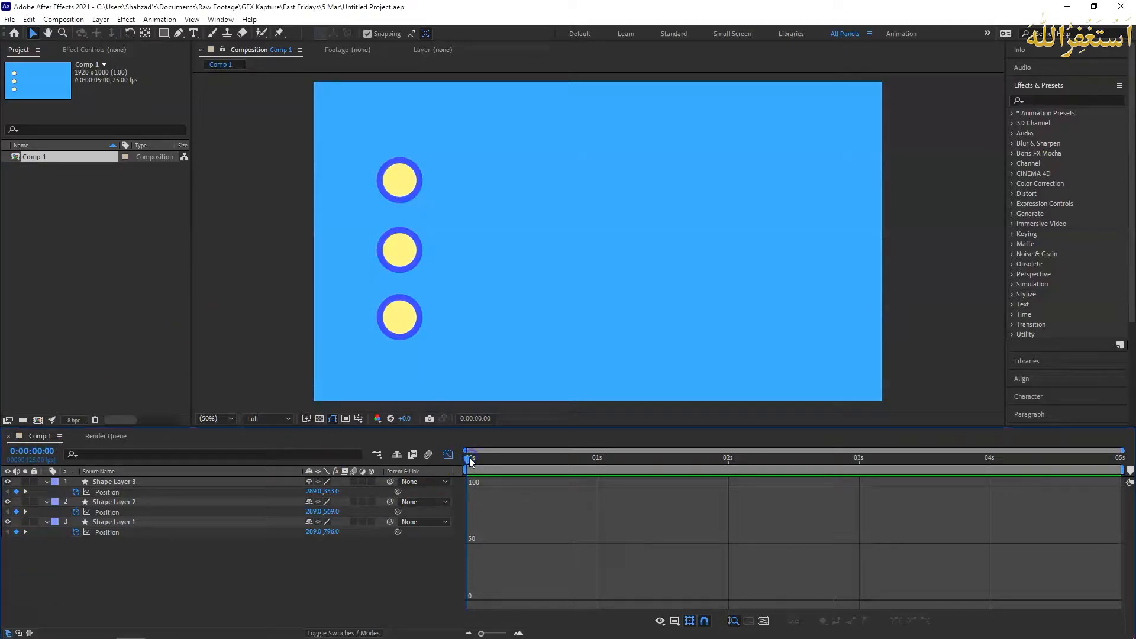
key(space)
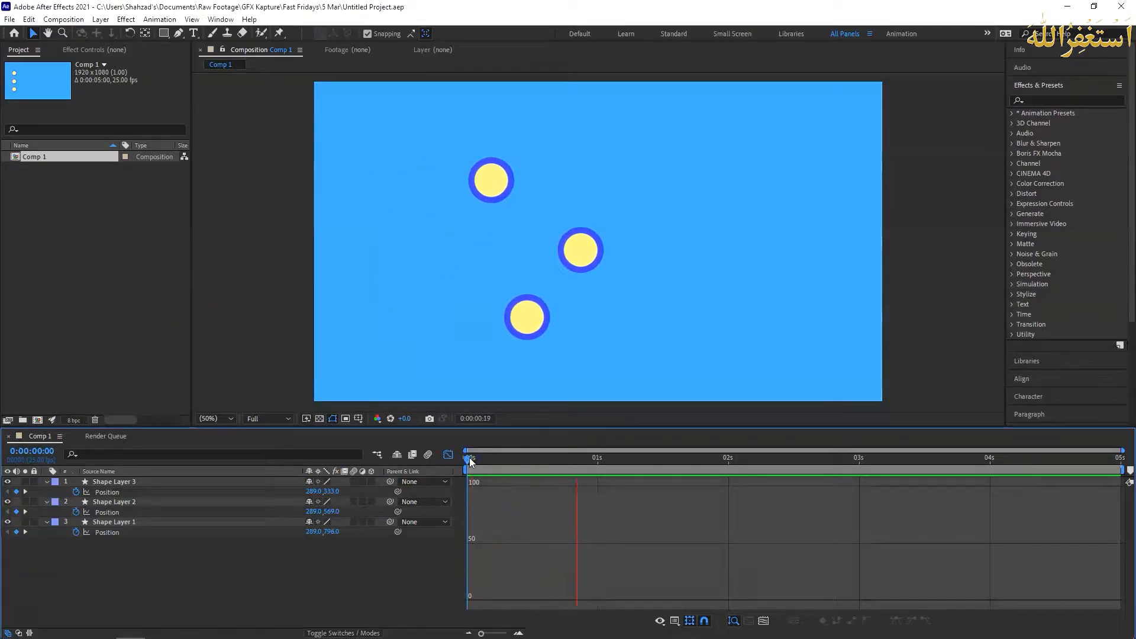
key(space)
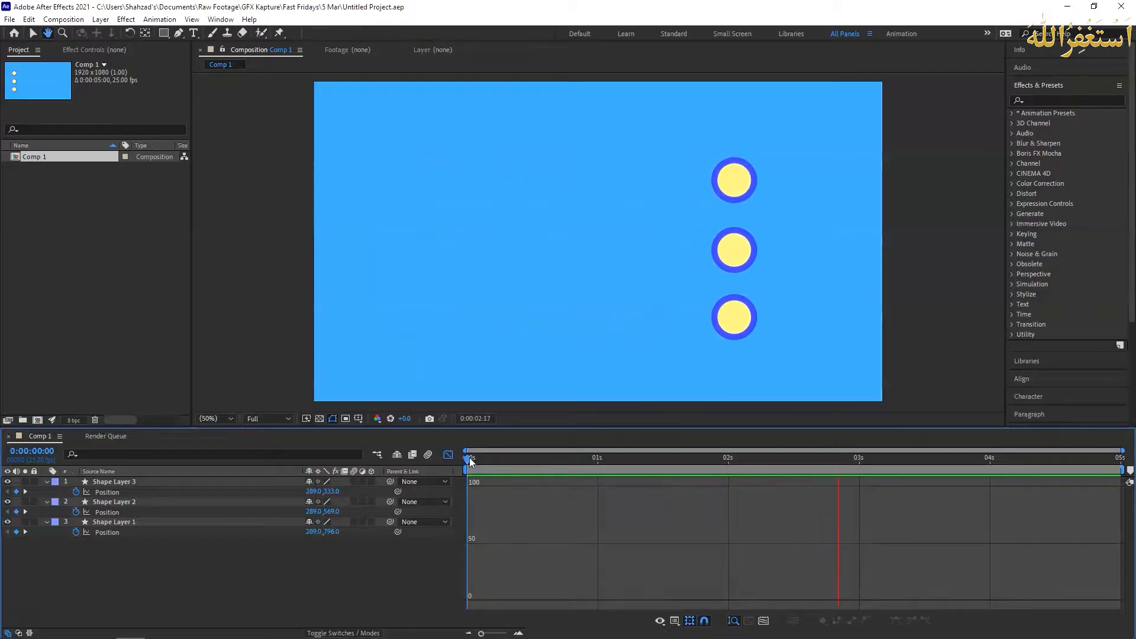
key(space)
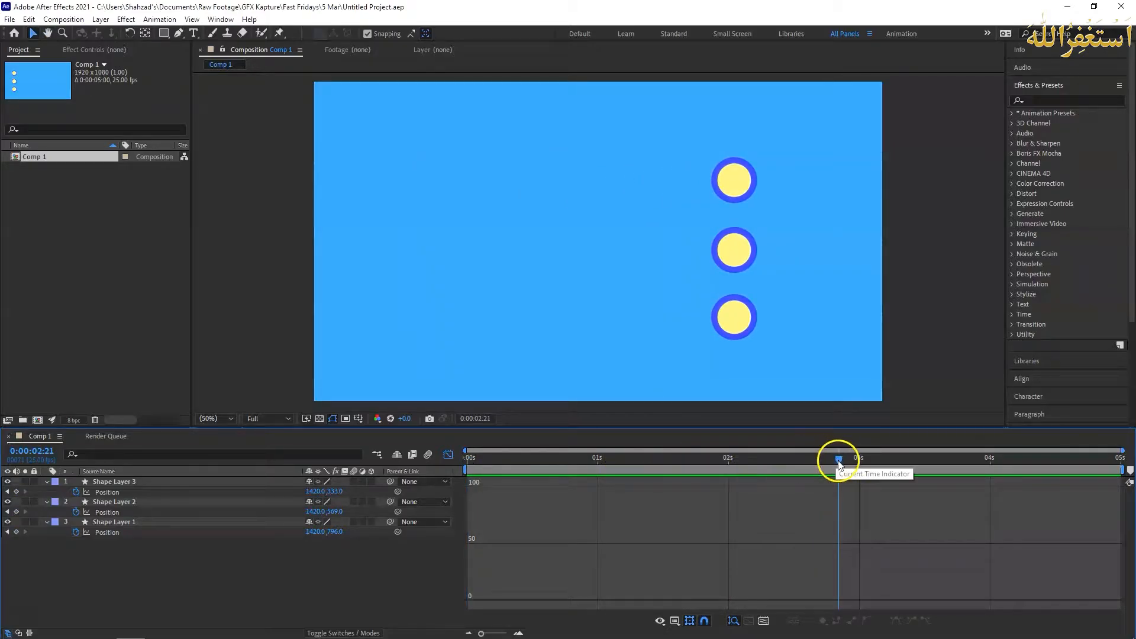
drag(839, 464, 464, 451)
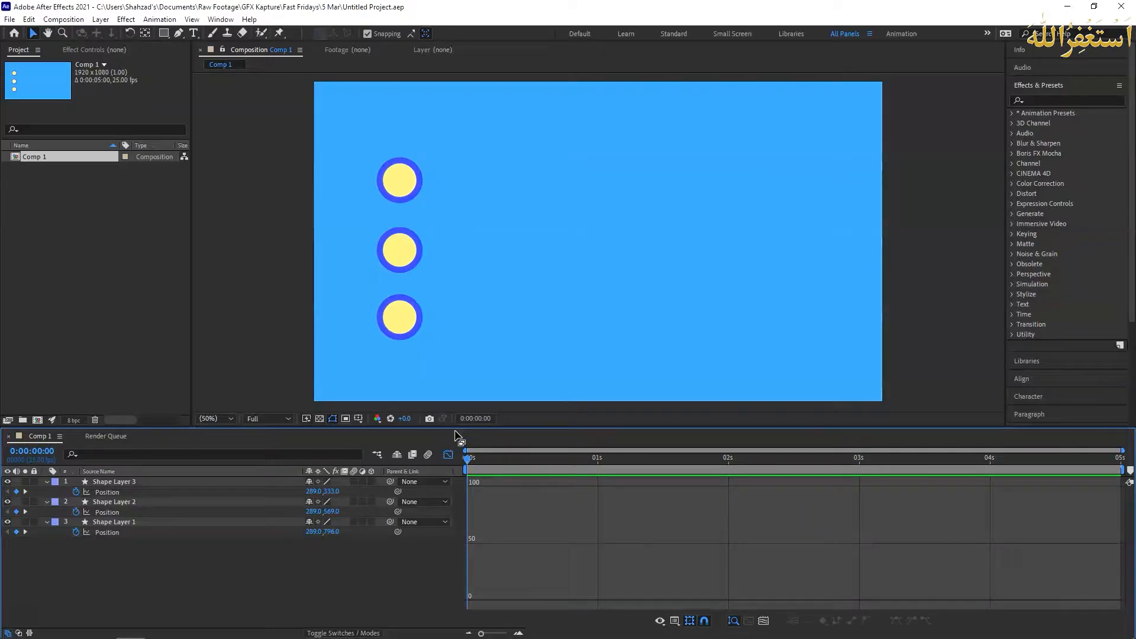
- Add Comp 1 to the Render Queue
click(461, 328)
click(63, 20)
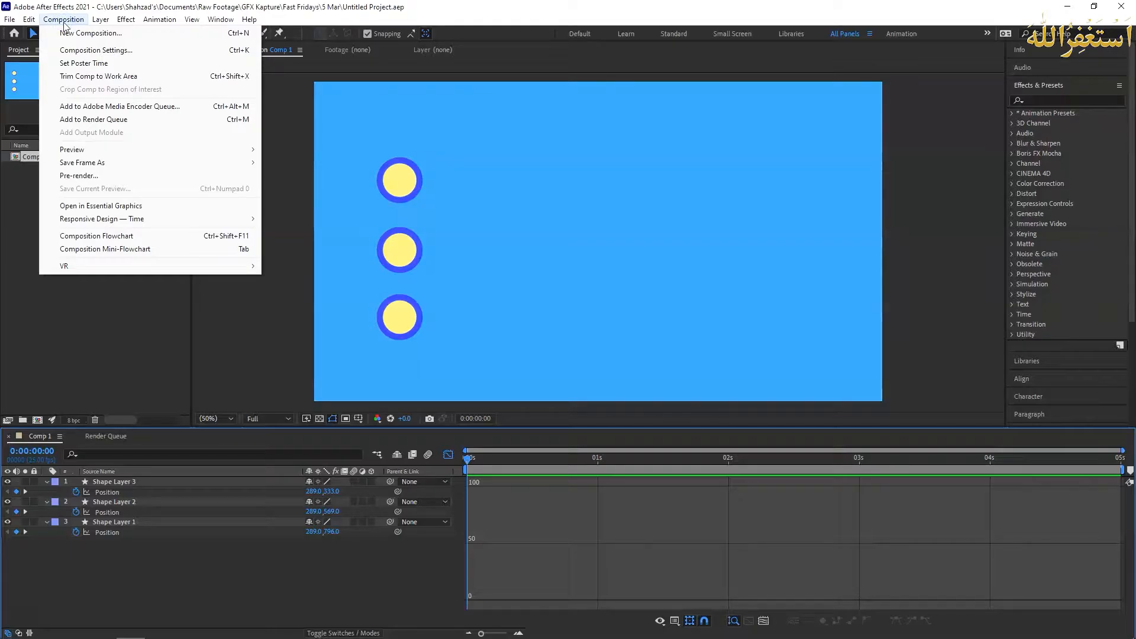
click(93, 124)
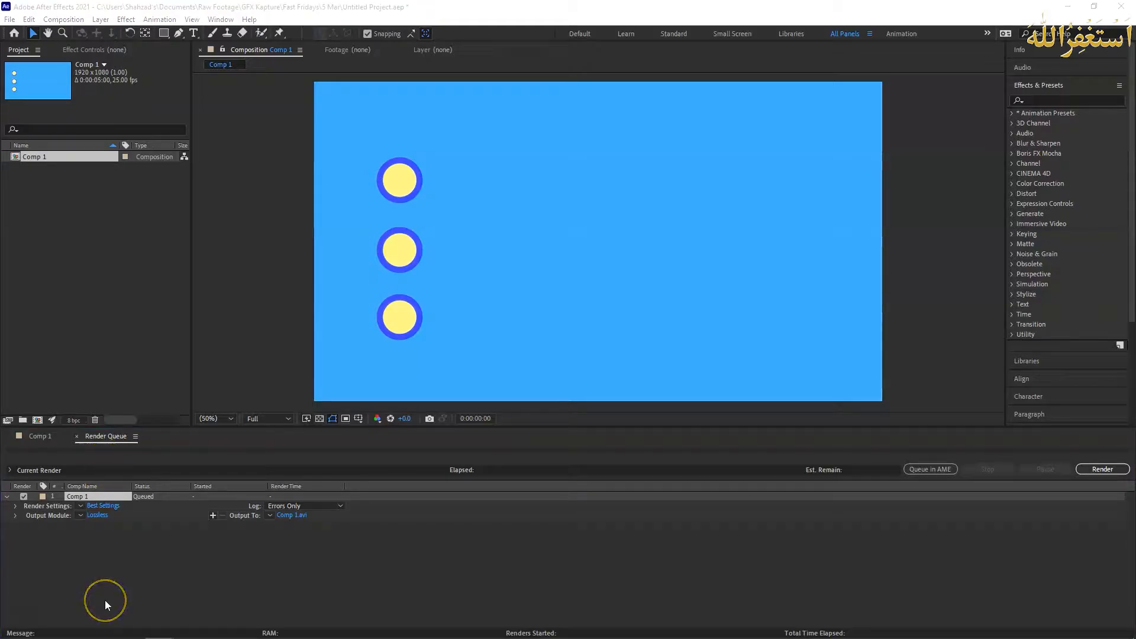
- Open the render settings for Comp 1 and select Best quality and Full resolution
click(109, 508)
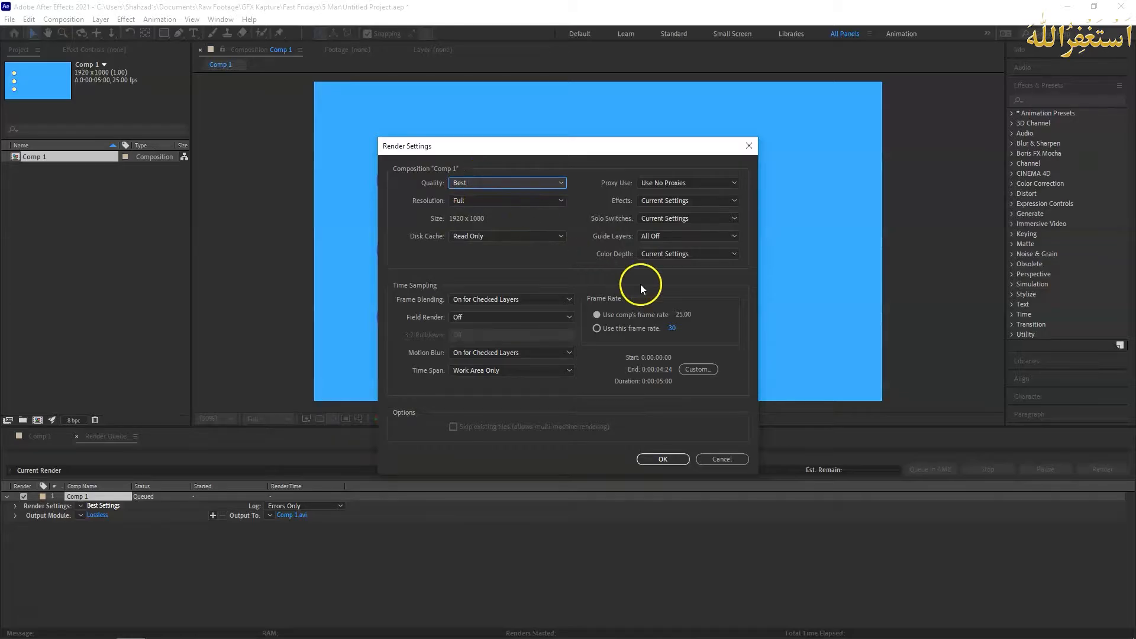
click(562, 182)
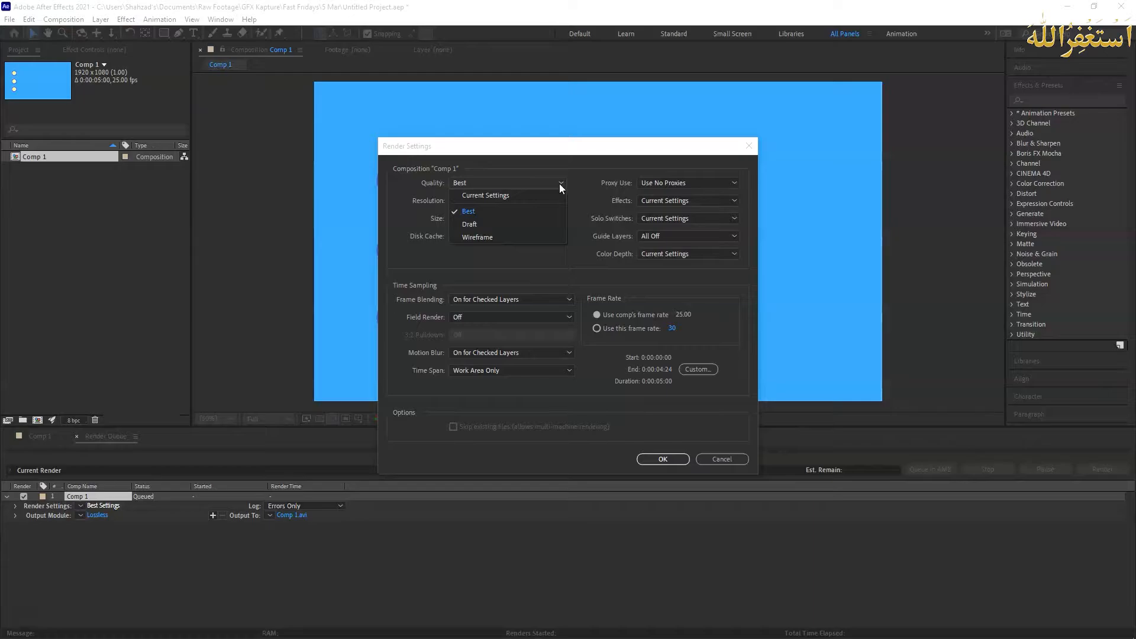
click(560, 183)
click(528, 201)
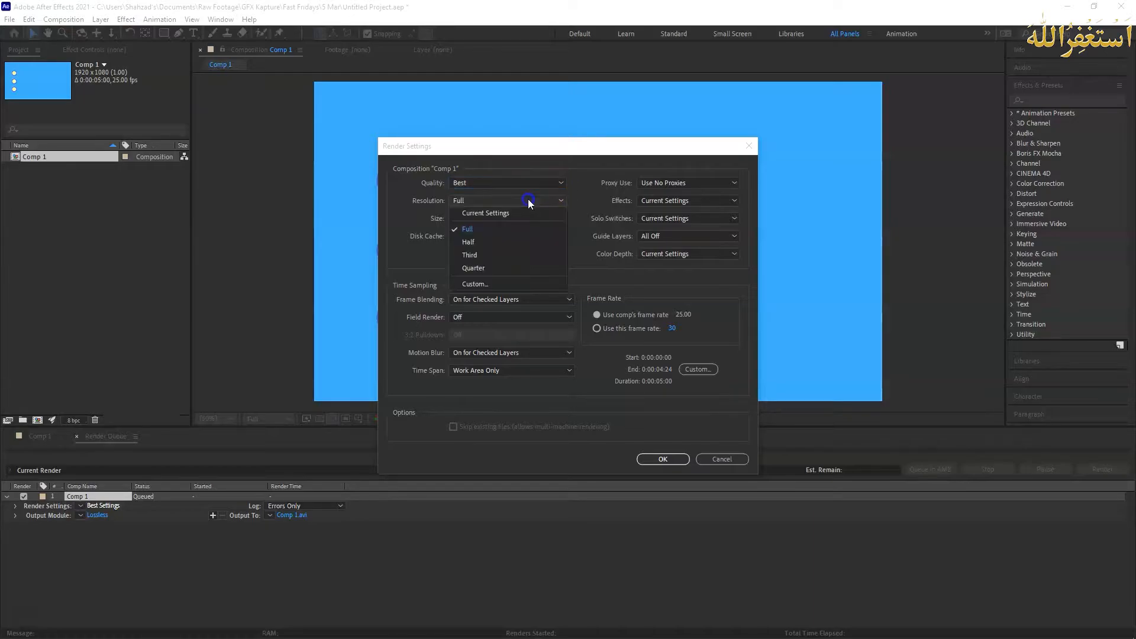
click(514, 227)
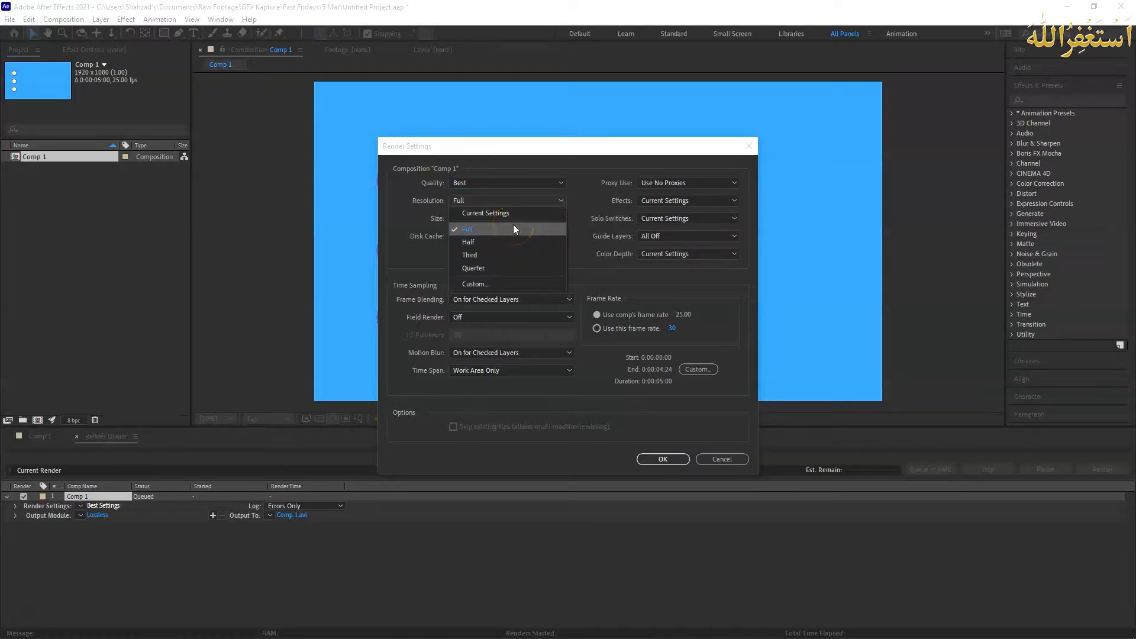
click(513, 229)
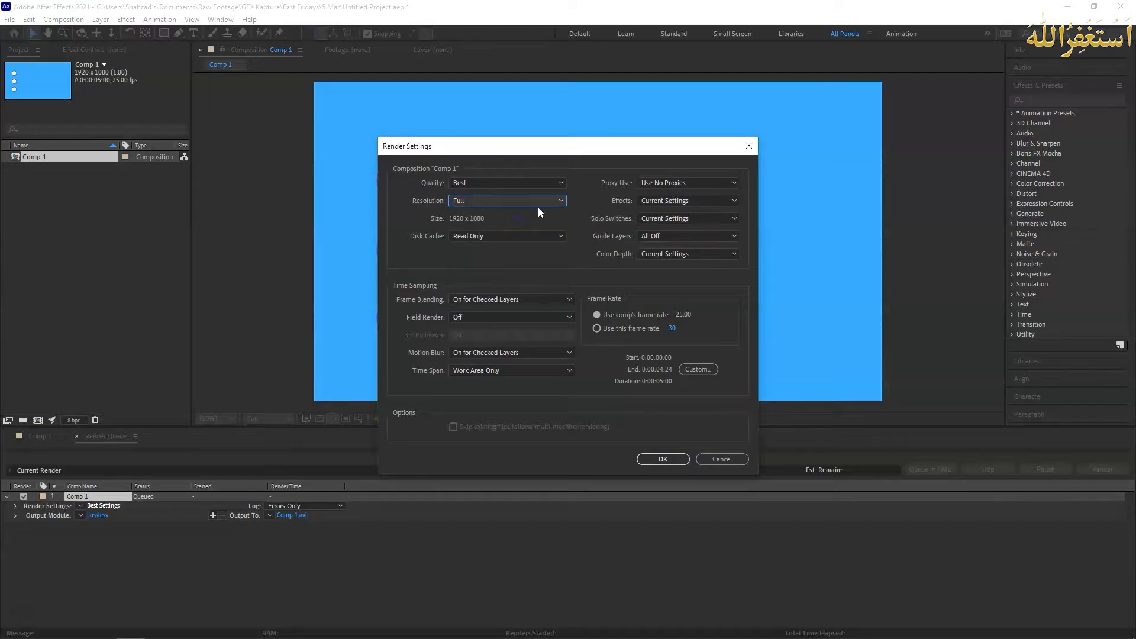
- Try the Half, Third and Quarter resolutions in the render settings
click(552, 201)
click(527, 245)
click(524, 200)
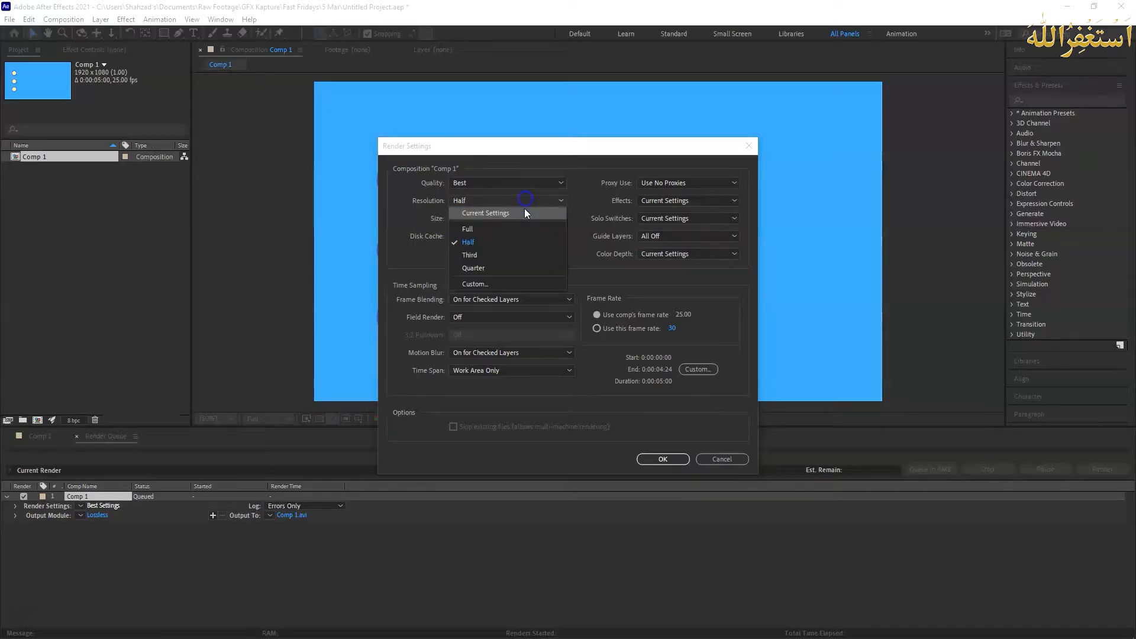
click(510, 253)
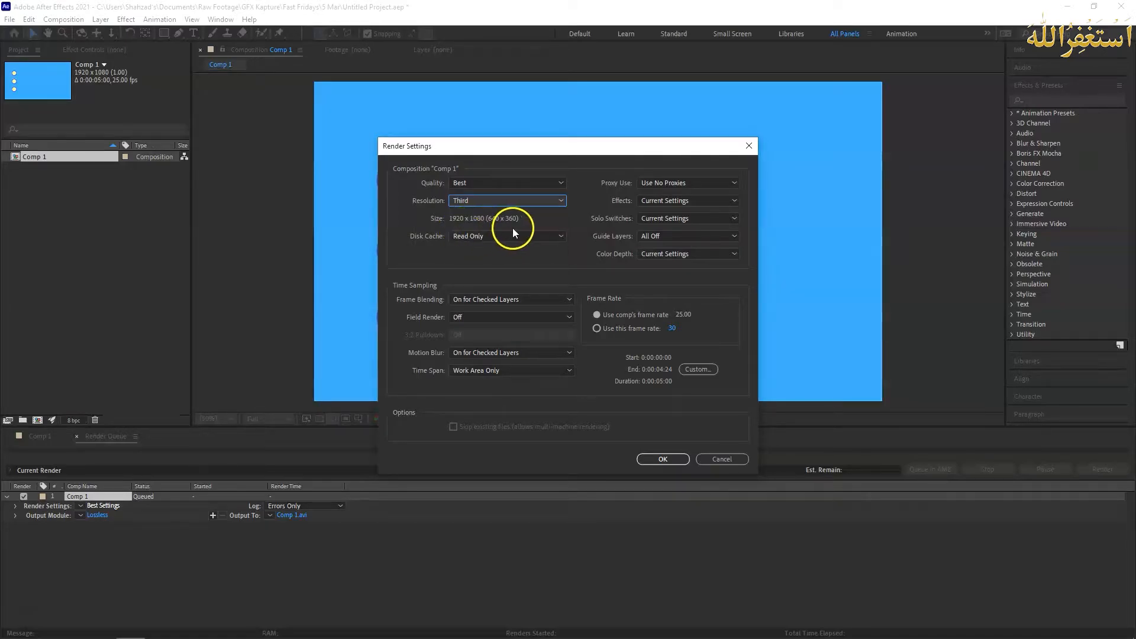
click(528, 203)
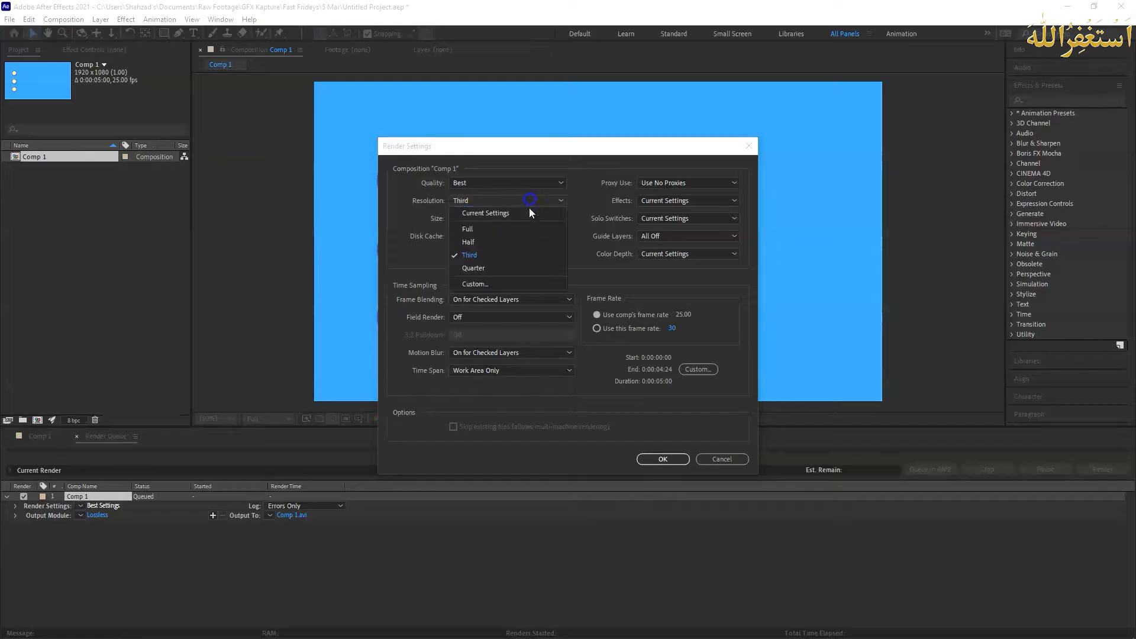
click(503, 270)
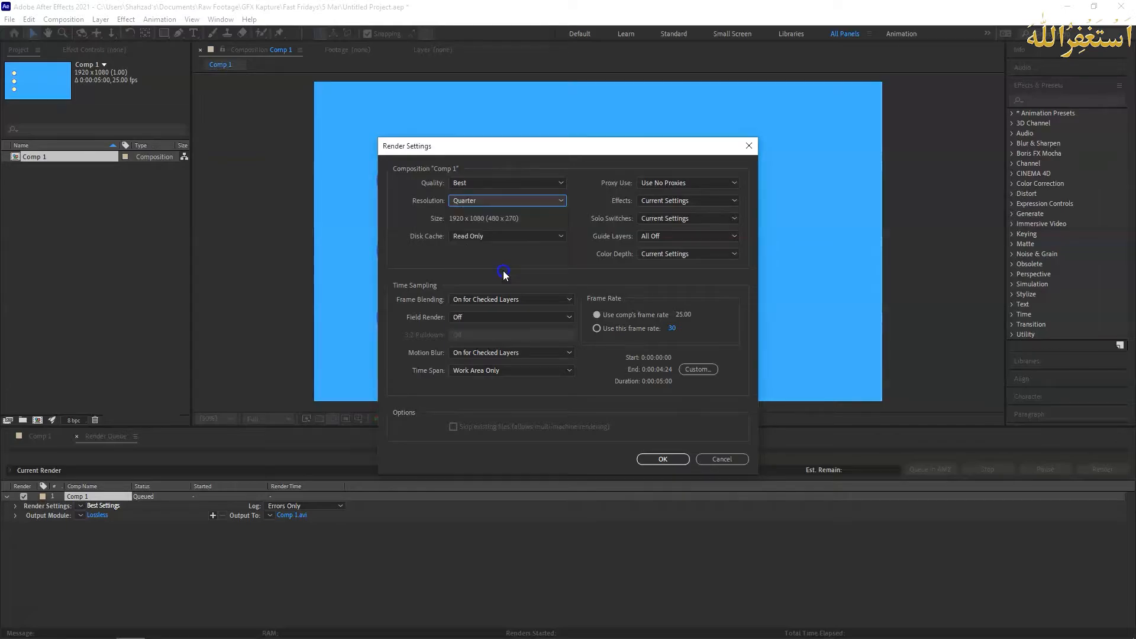
- Set the render resolution back to Full and accept the render settings
click(531, 199)
click(492, 236)
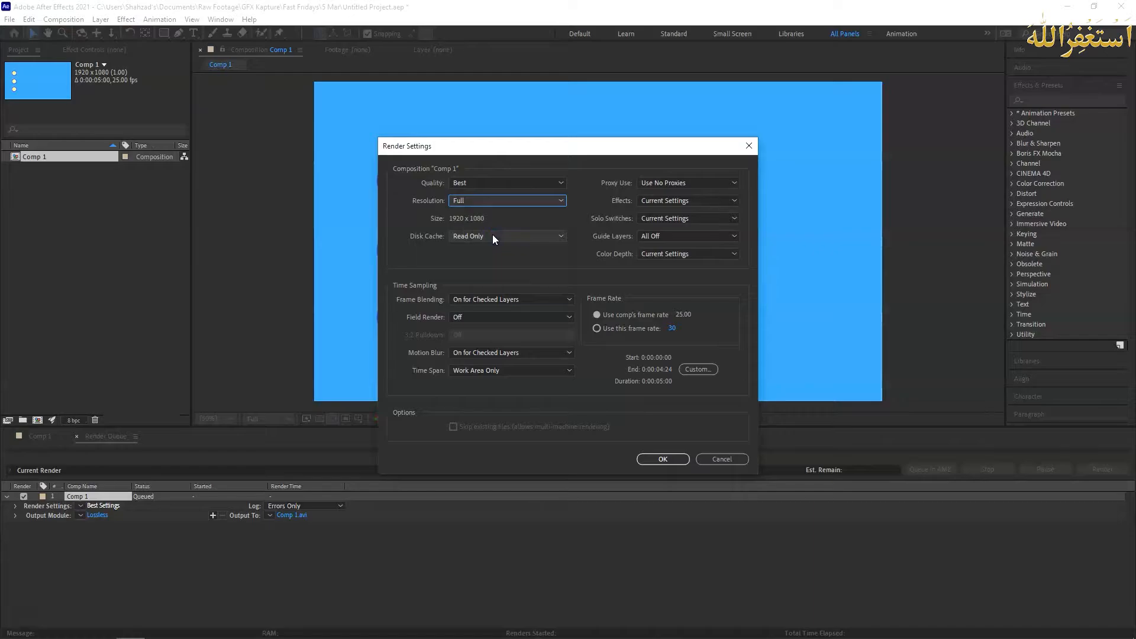
click(499, 251)
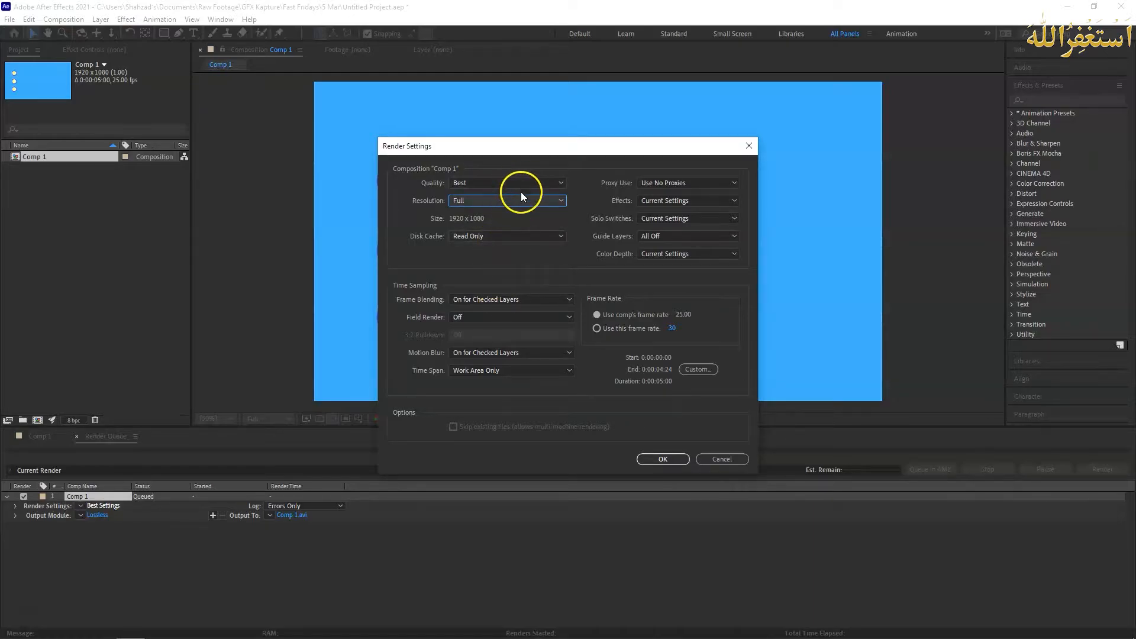
click(667, 457)
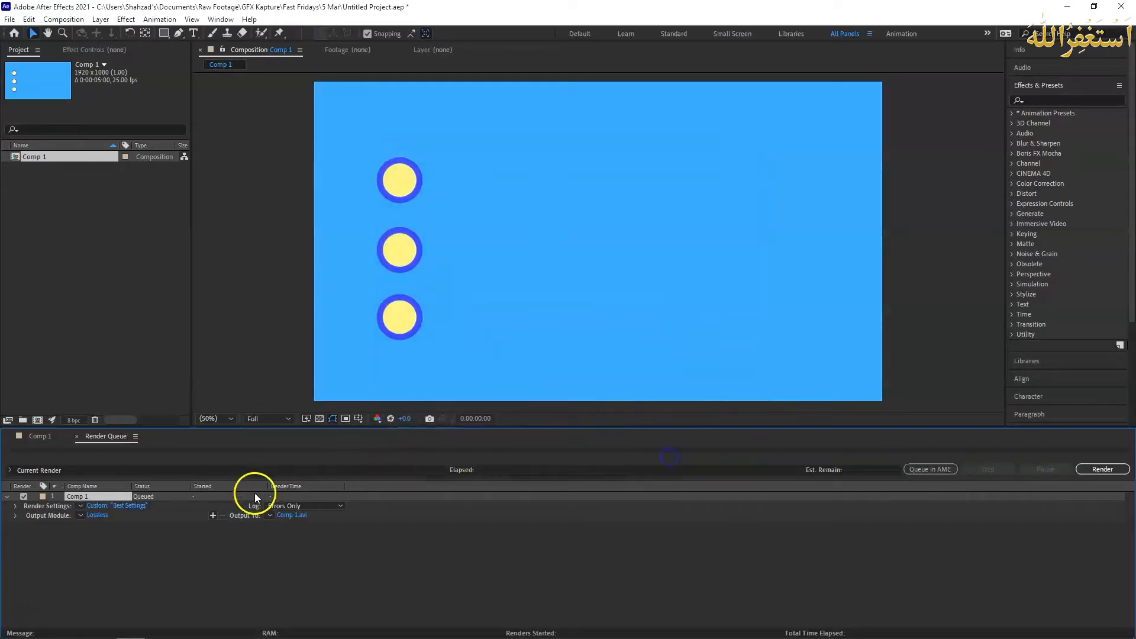
- Open the output module settings for Comp 1 and choose AVI as the output format
click(98, 515)
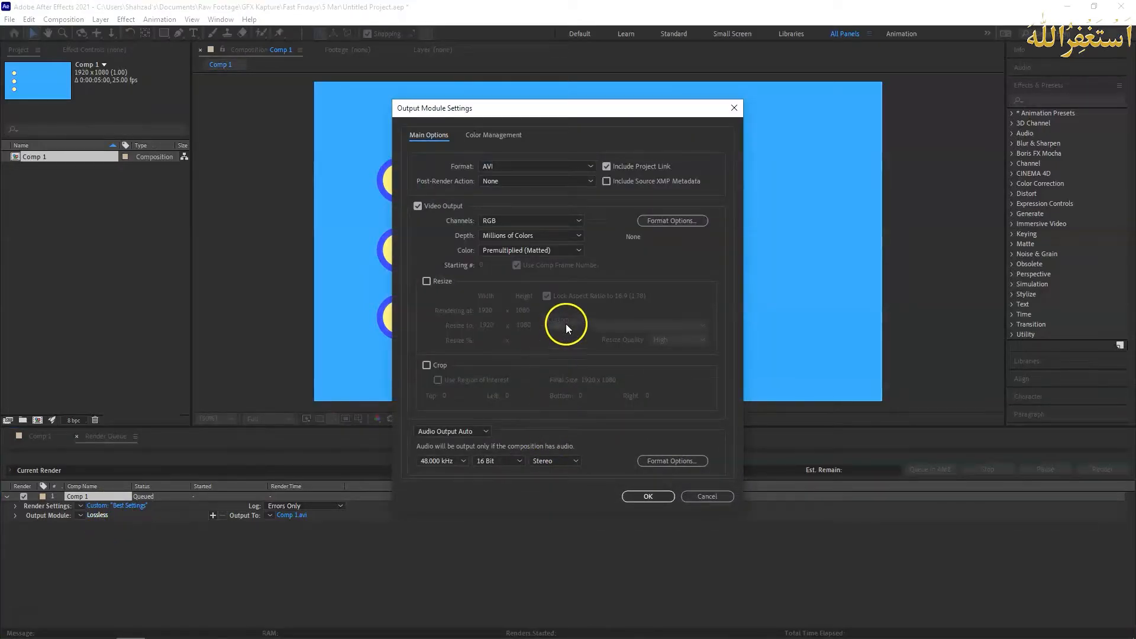
click(587, 166)
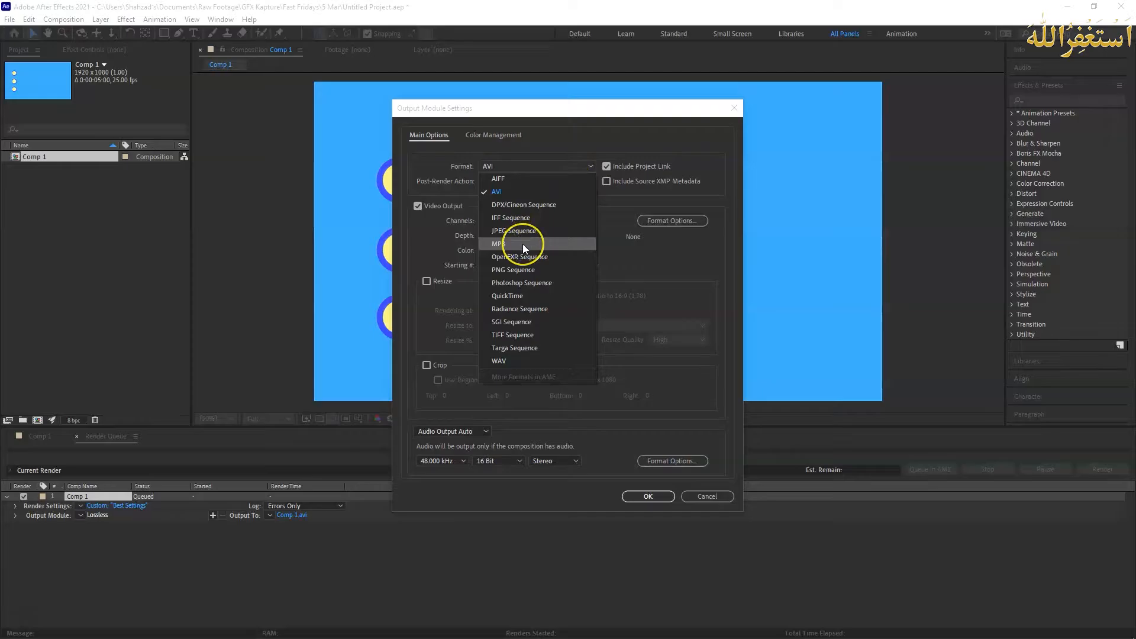
click(533, 197)
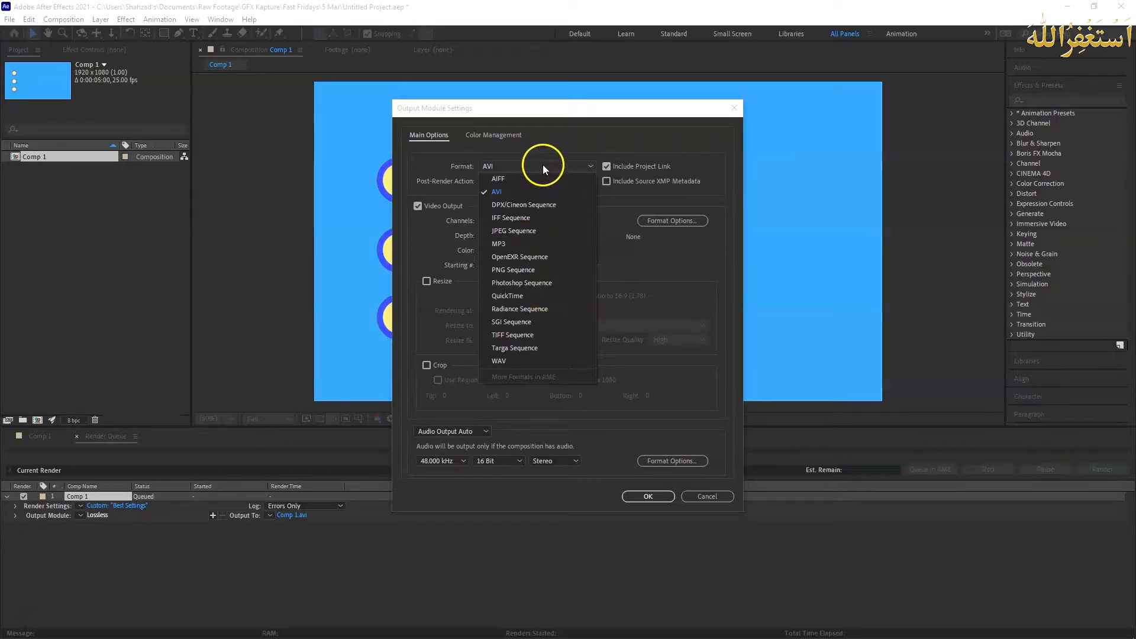
click(538, 196)
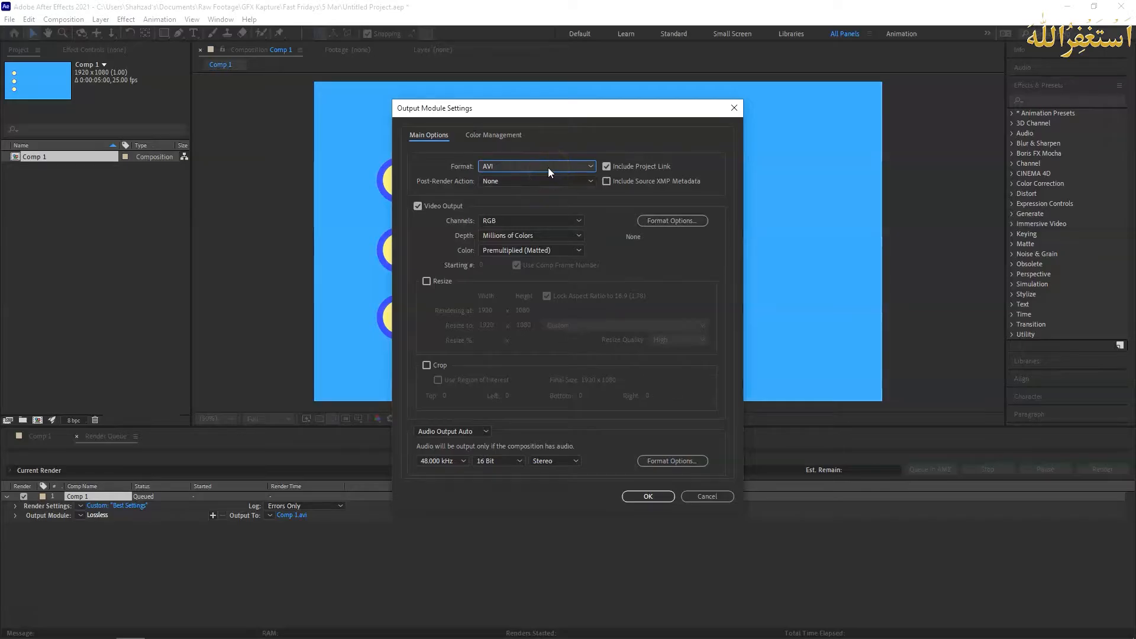
click(548, 205)
click(636, 497)
- Set the AVI video codec to None in the format options and accept the output module settings
click(686, 221)
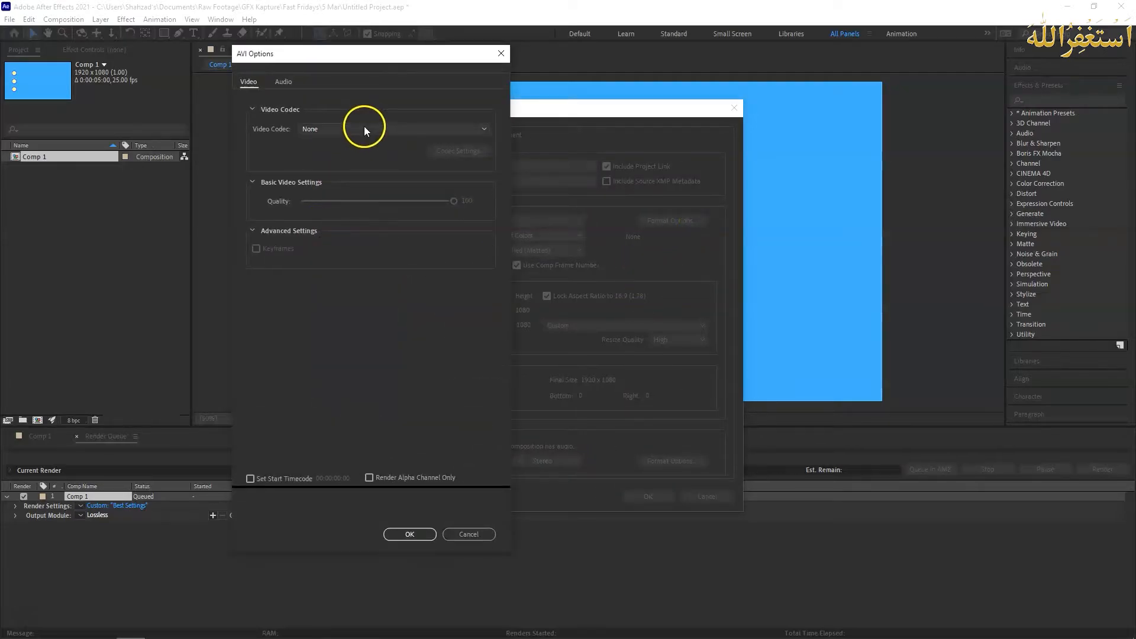
click(391, 130)
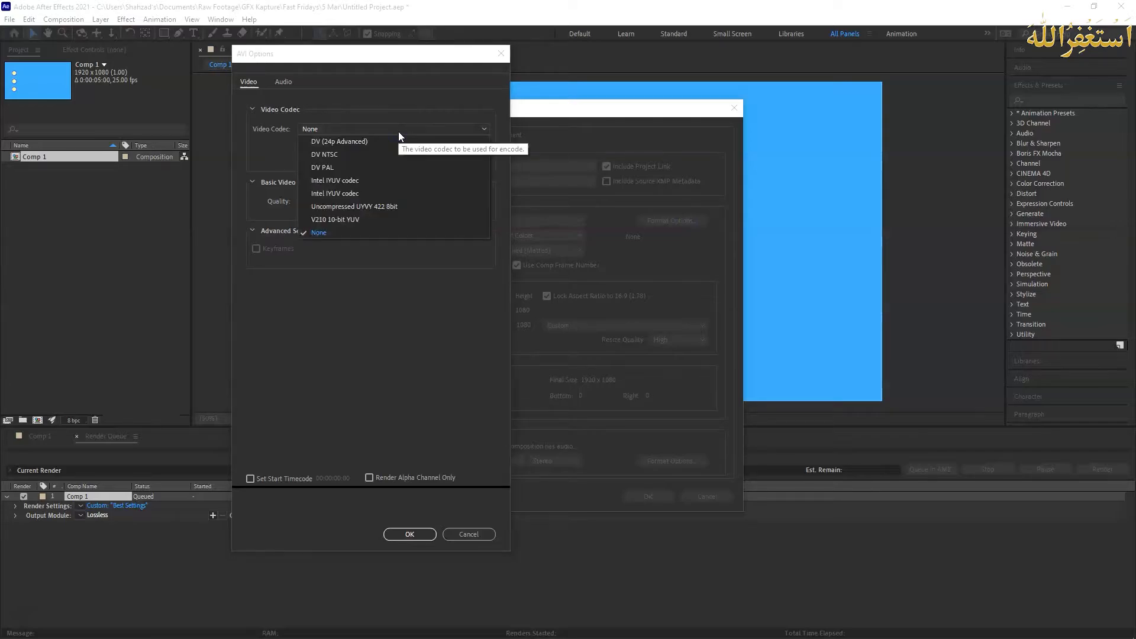
click(346, 232)
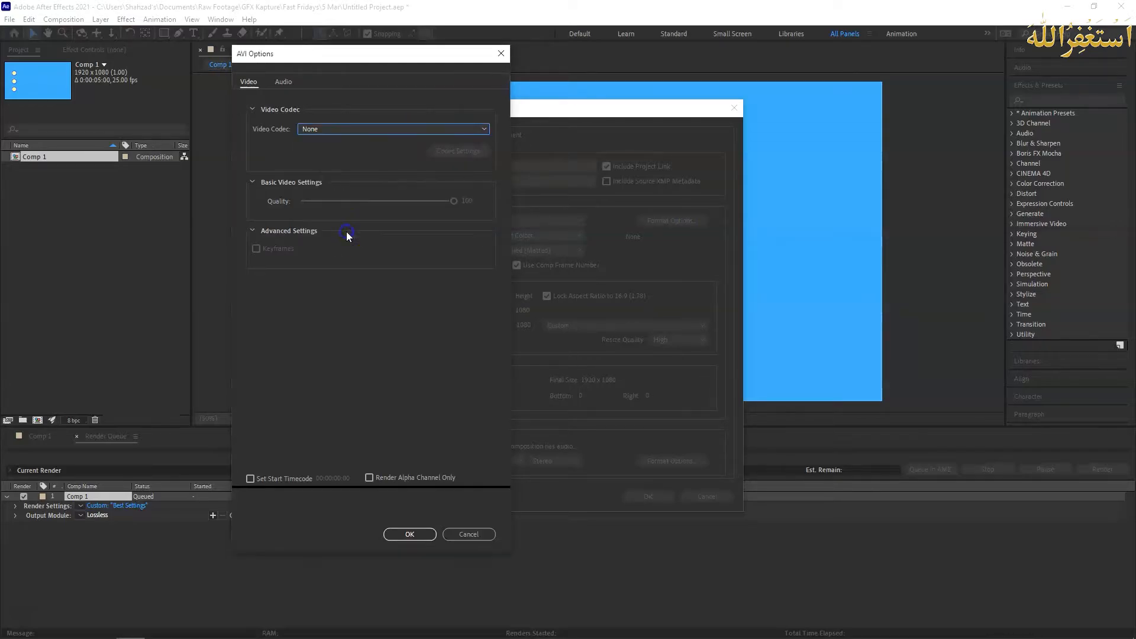
click(418, 533)
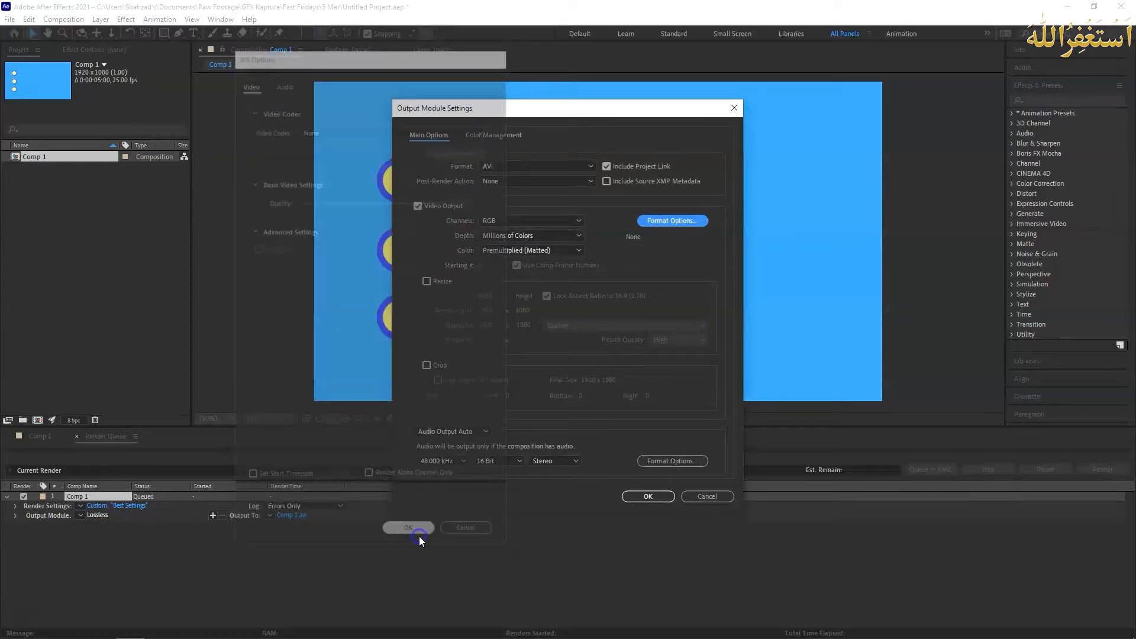
click(644, 497)
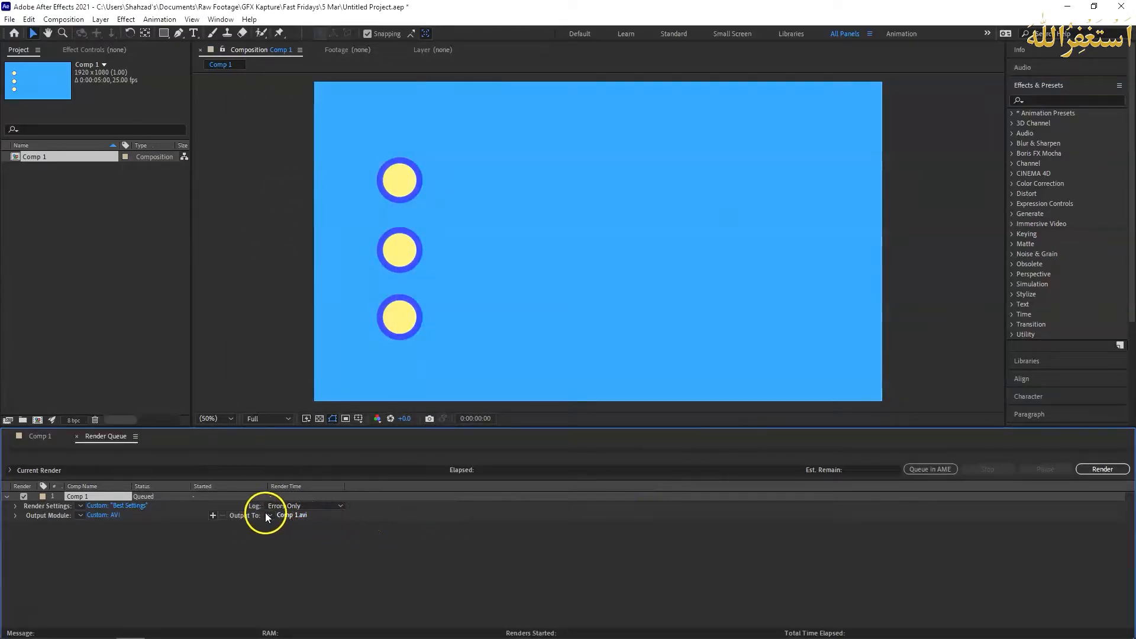
click(340, 506)
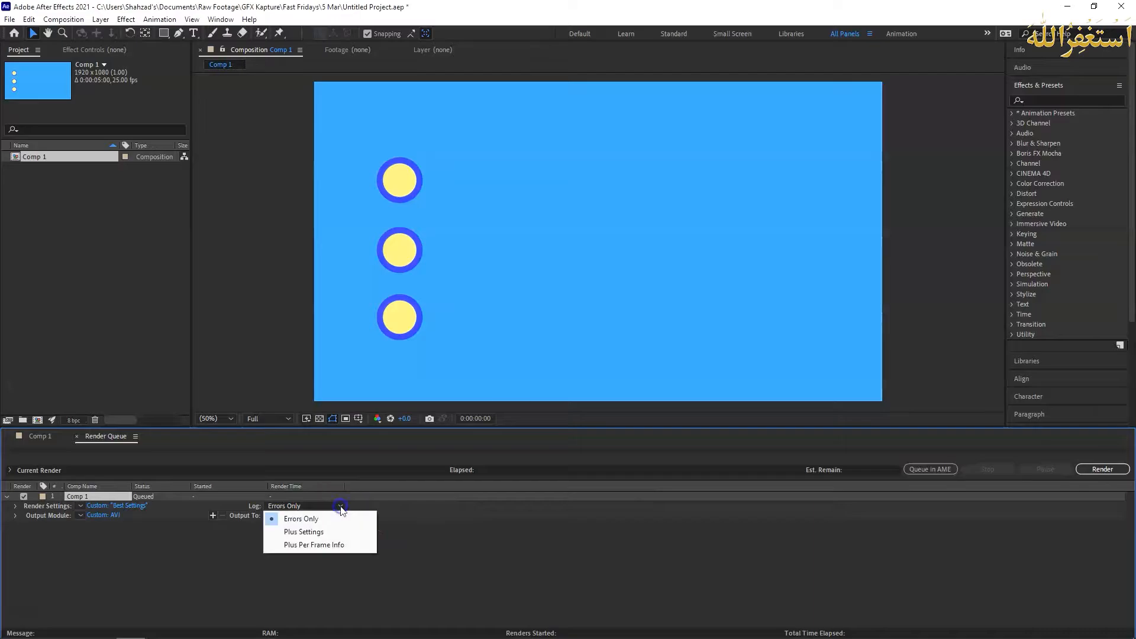
click(426, 555)
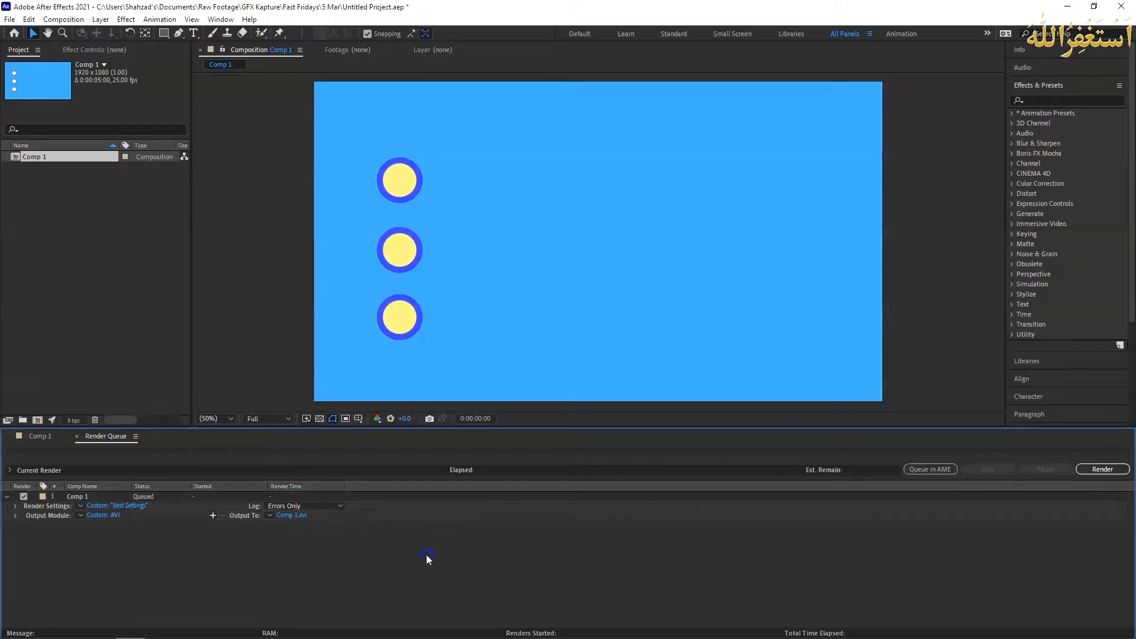
- Set the output file to "Video 1" in the Desktop folder and render the queued Comp 1
click(293, 516)
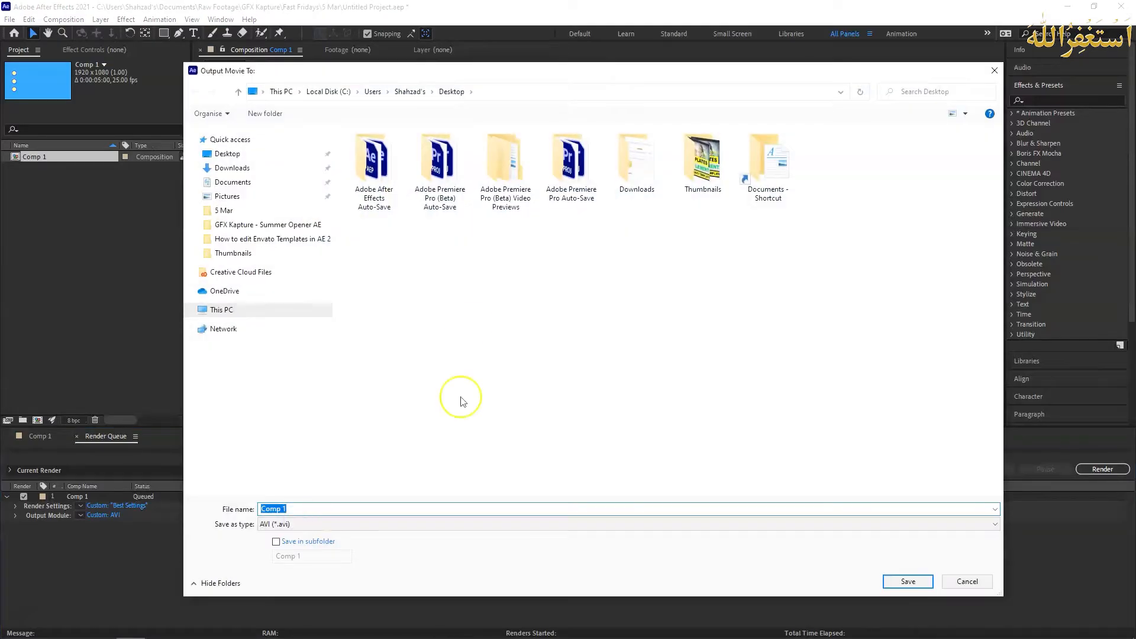
click(266, 169)
click(251, 153)
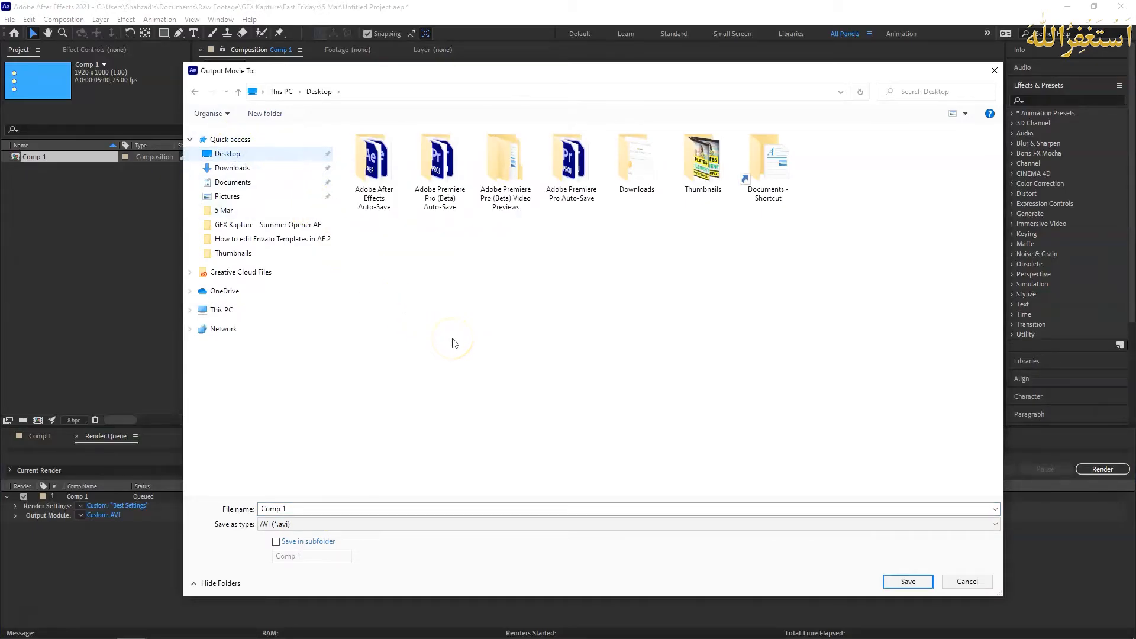
click(353, 510)
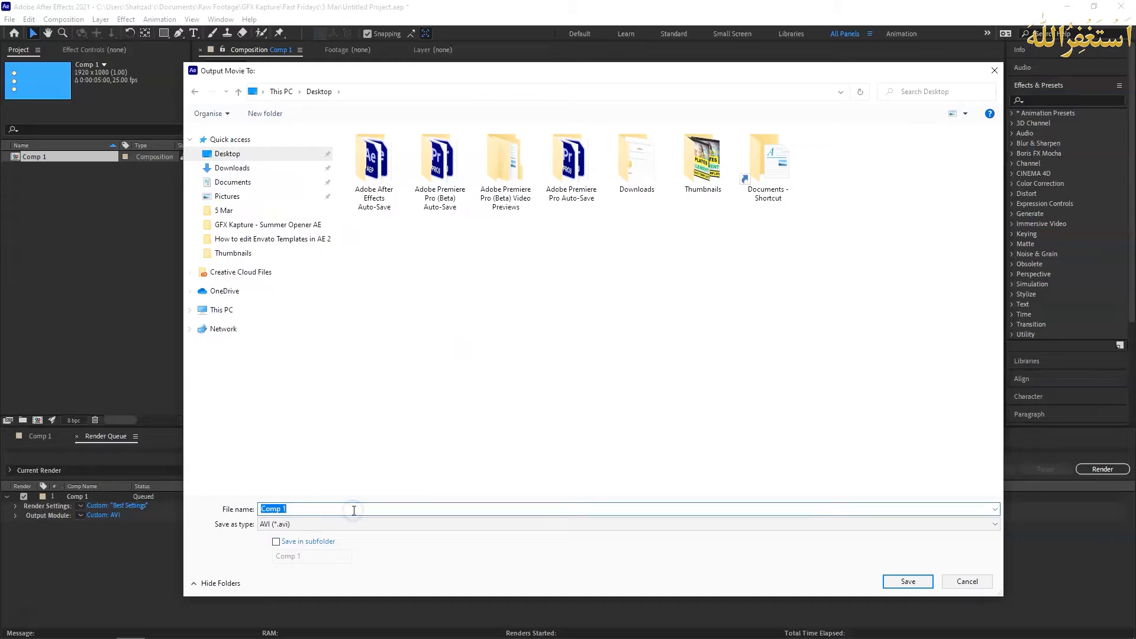
text(Video 1)
key(Return)
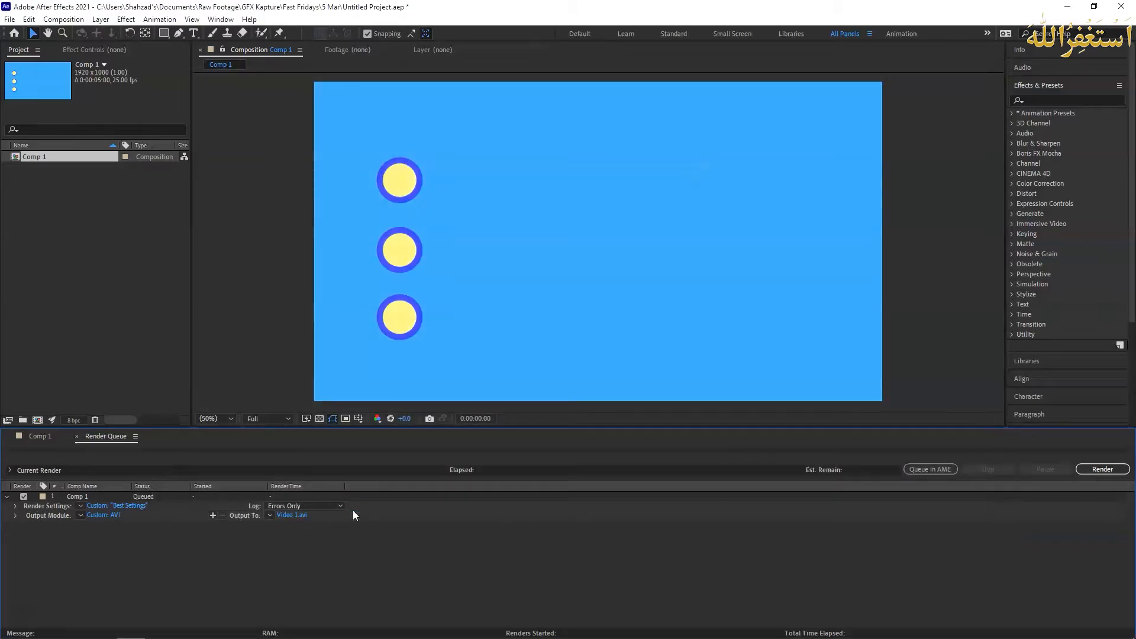
click(1104, 471)
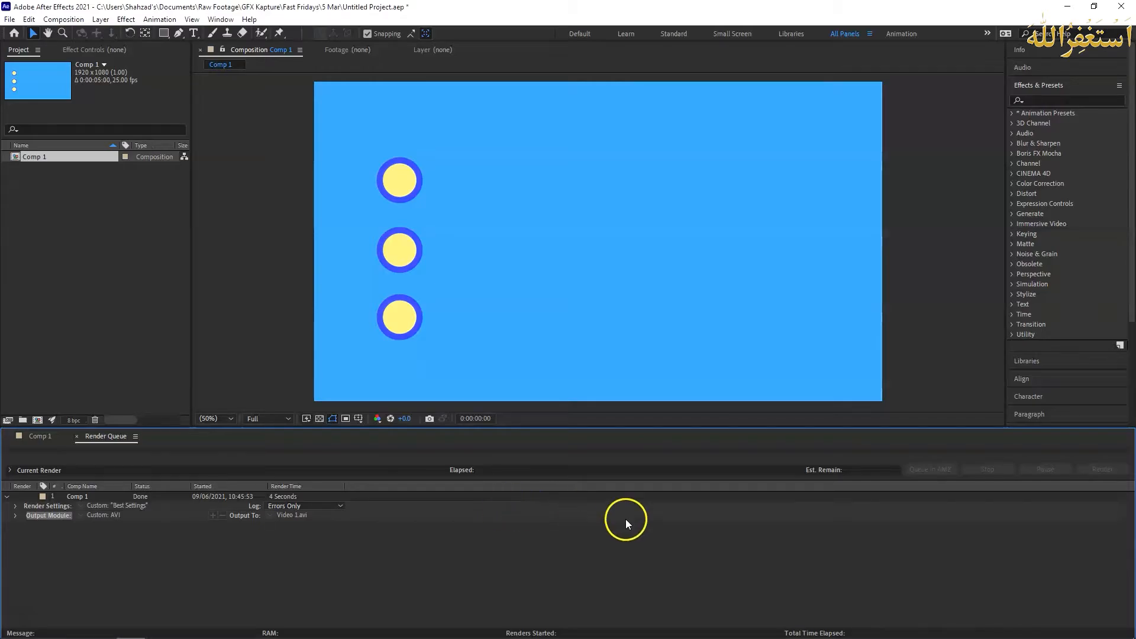
- Switch to the desktop, play the exported Video 1 file, and close the player
click(1133, 633)
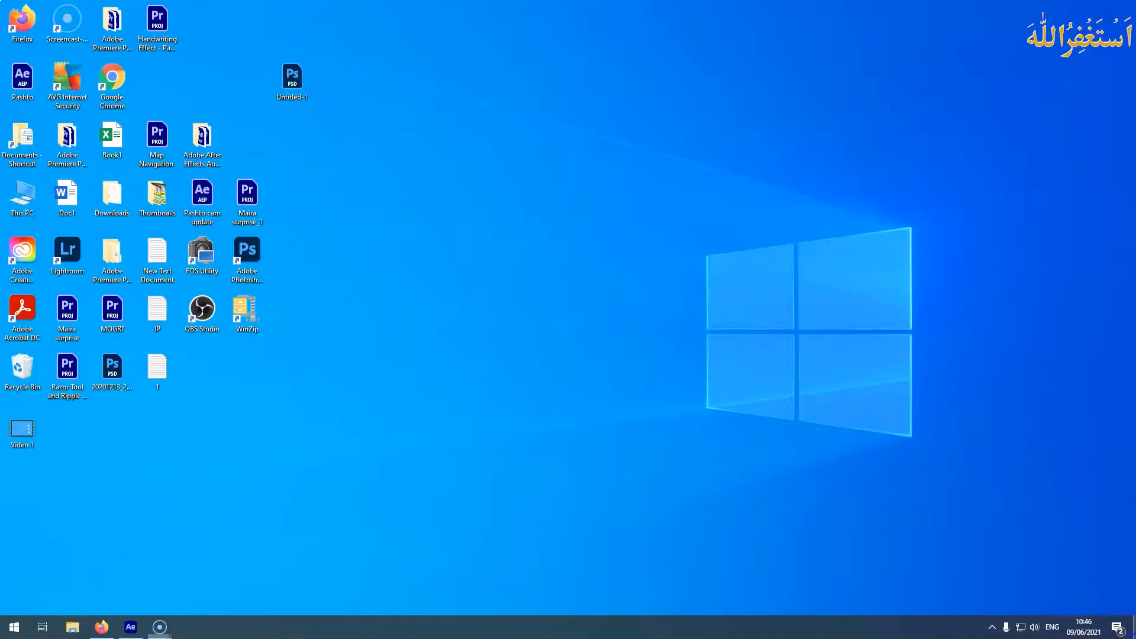
click(24, 444)
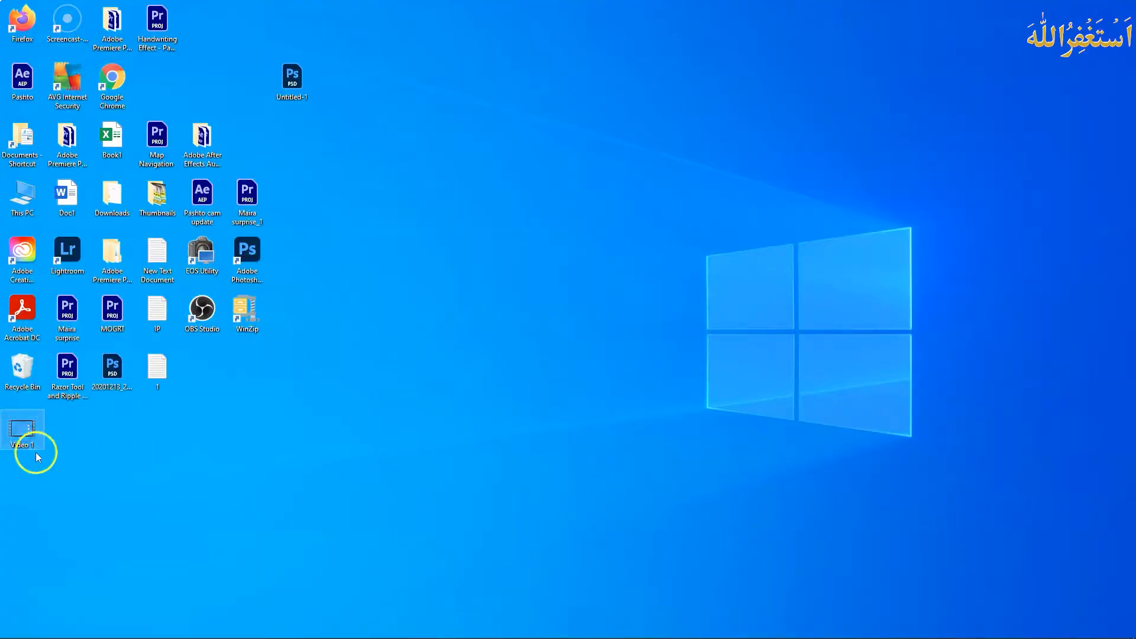
double_click(28, 434)
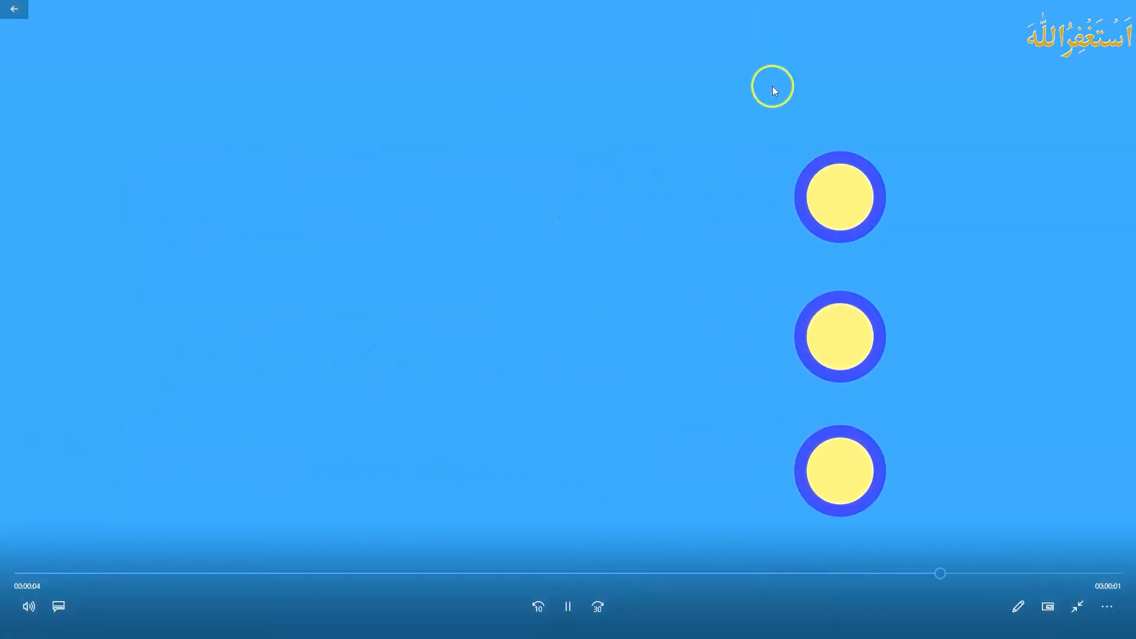
click(1123, 10)
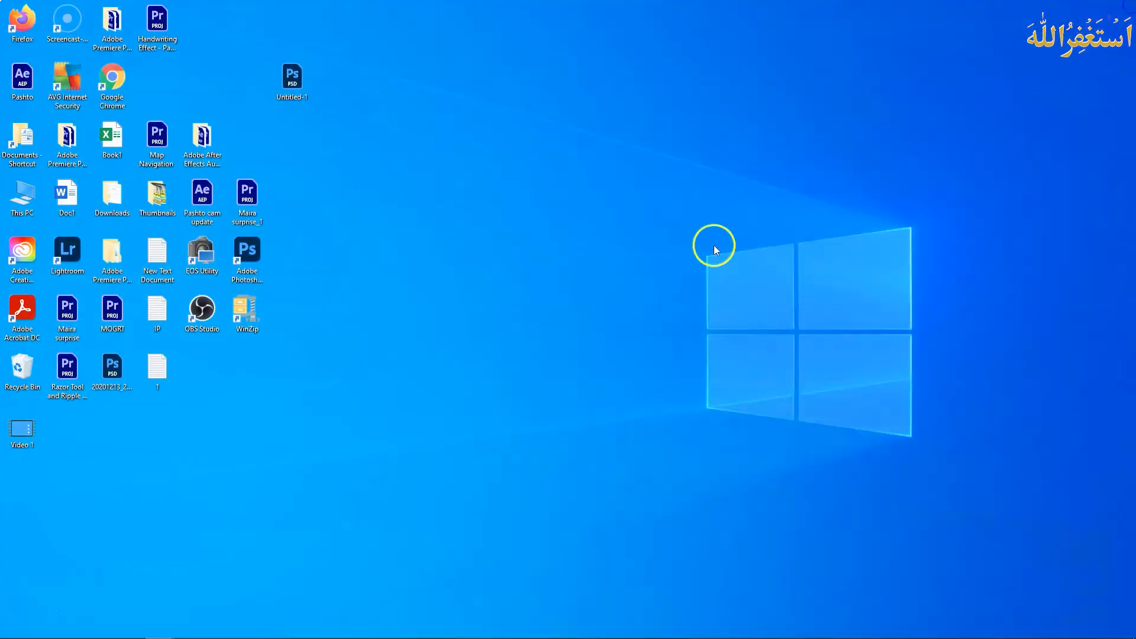
- Examine the file type and size of Video 1 in its file properties and close them
right_click(26, 440)
click(62, 426)
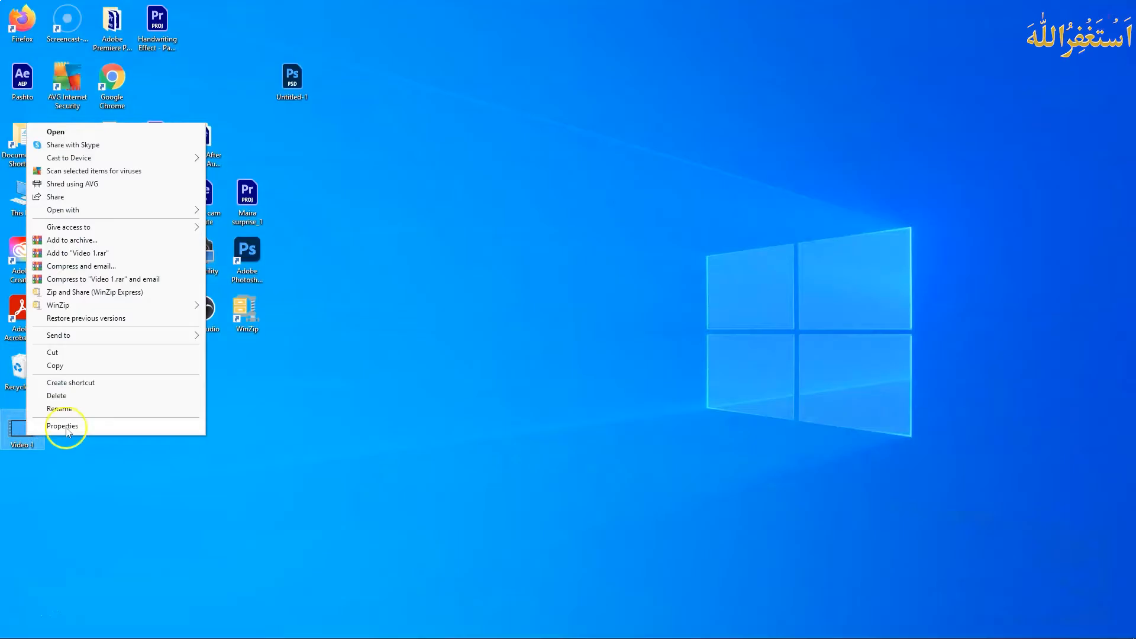
drag(116, 341, 457, 154)
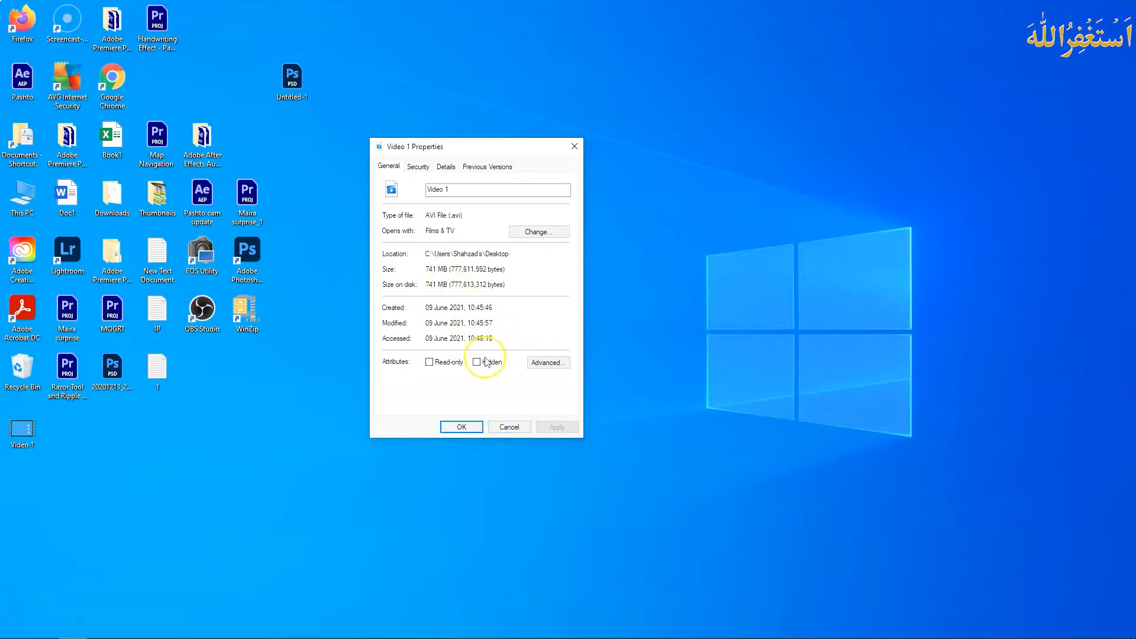
click(510, 427)
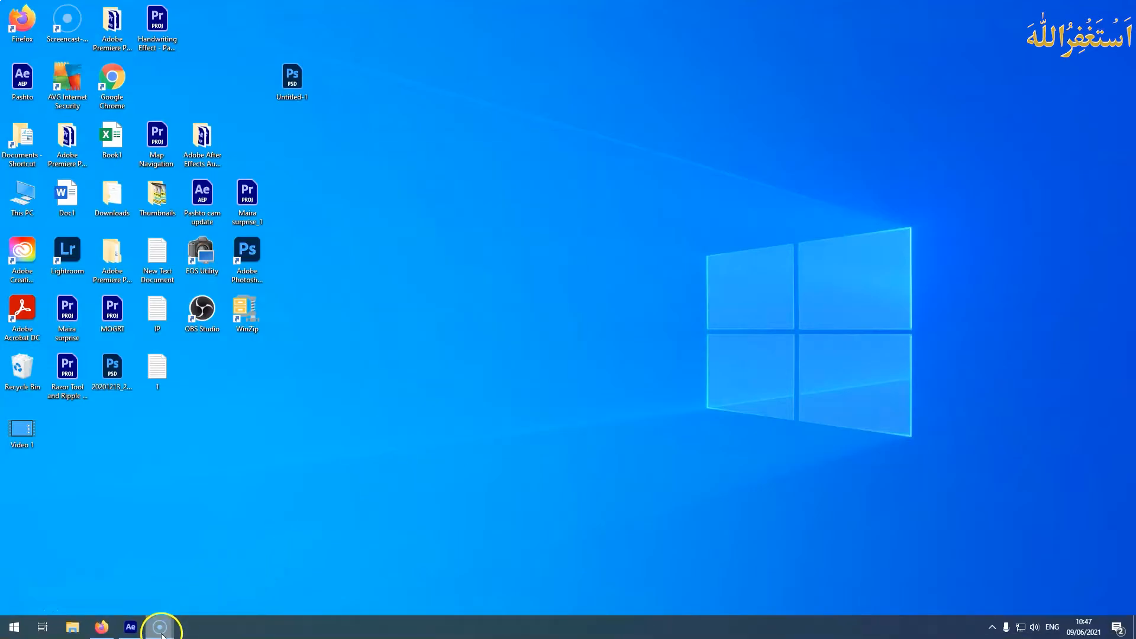
- Switch back to After Effects and add Comp 1 to the Adobe Media Encoder queue
click(130, 626)
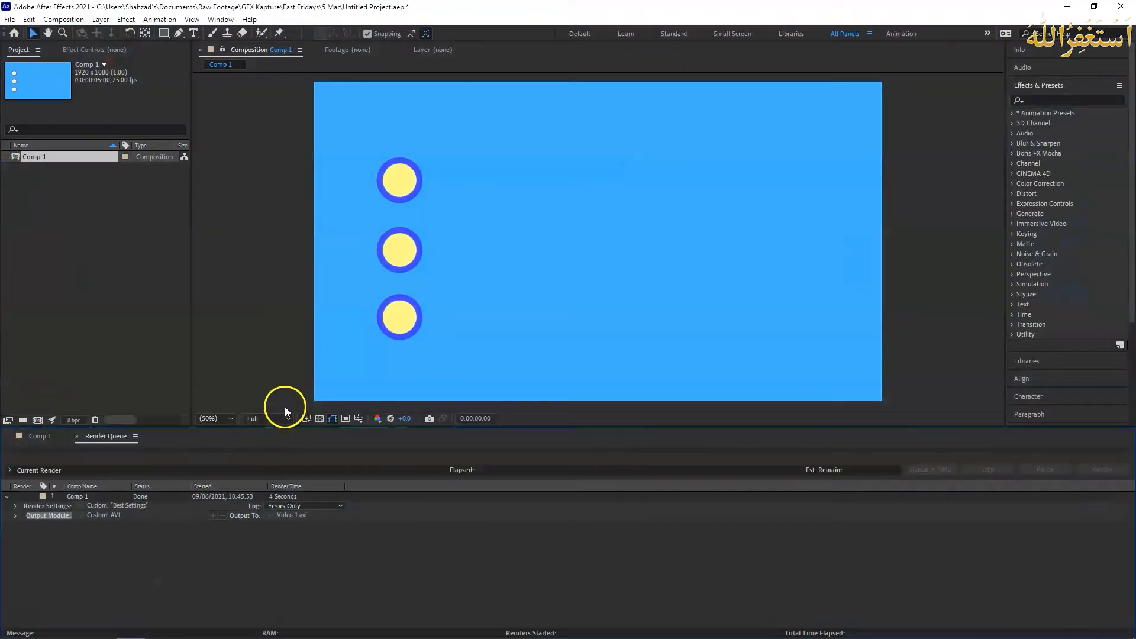
click(83, 20)
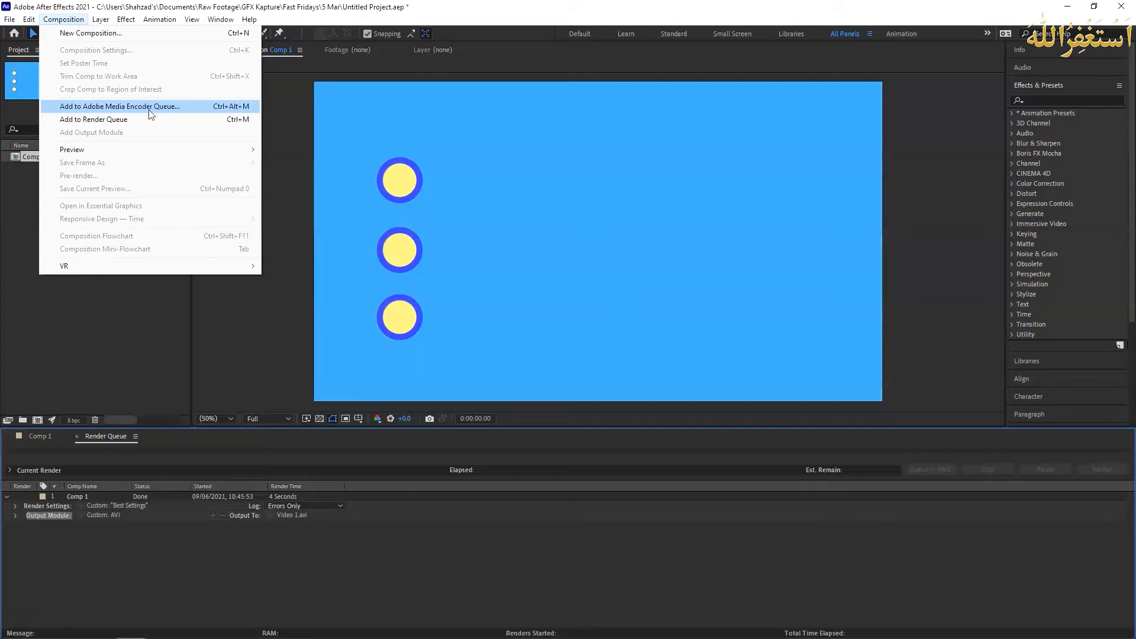
click(130, 112)
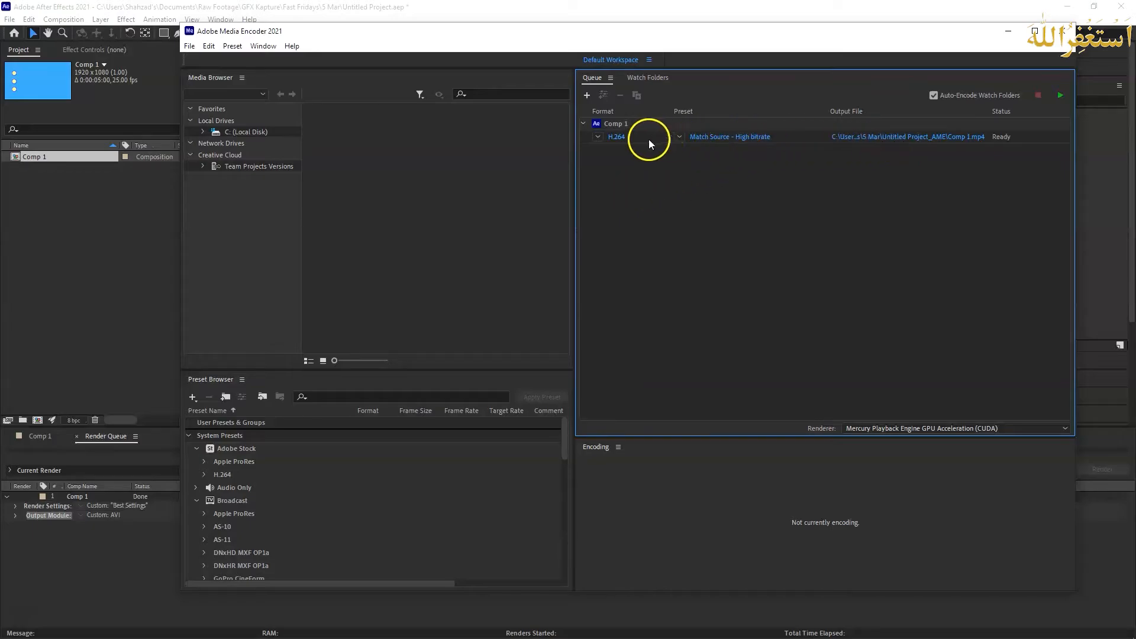
- Choose H.264 as the format and Match Source - High bitrate as the preset for the queued Comp 1
click(598, 137)
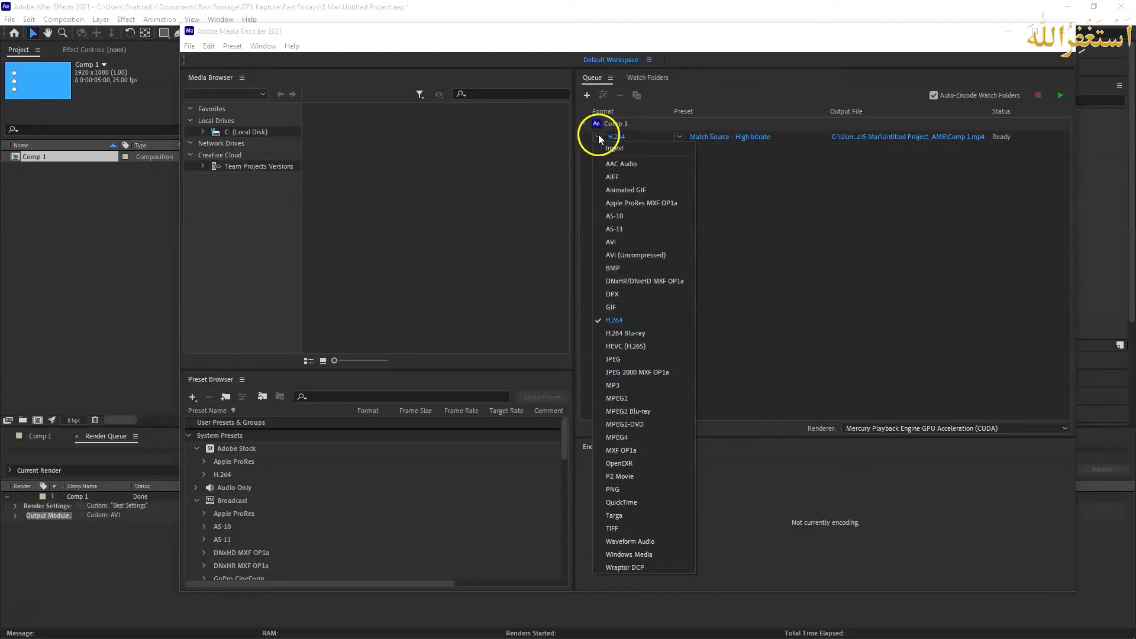
click(620, 322)
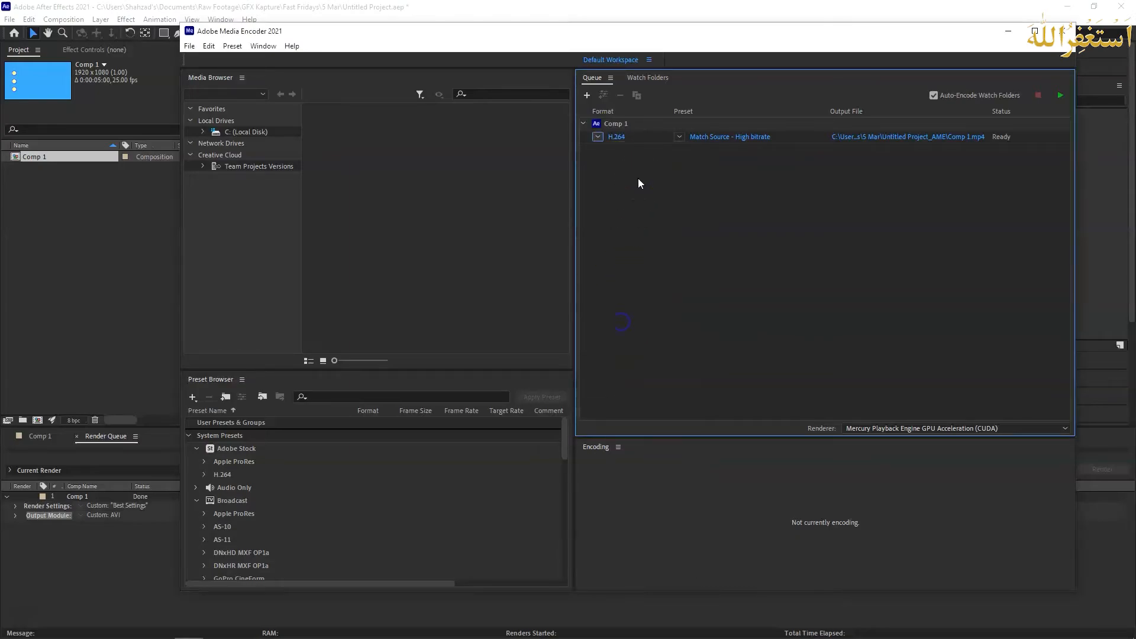
click(647, 166)
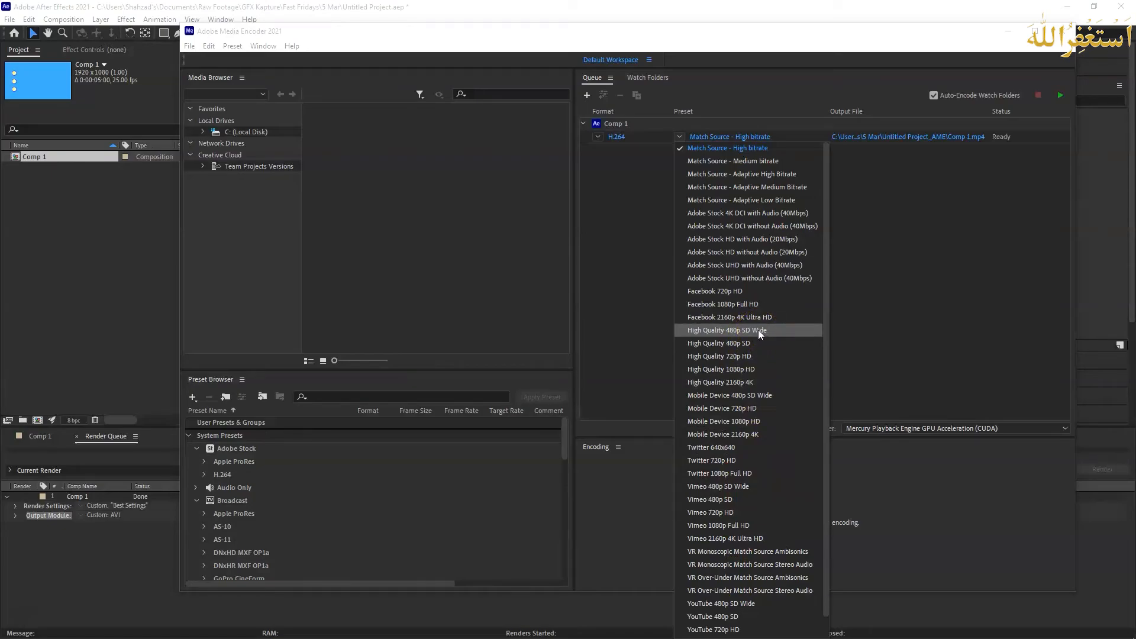
click(758, 151)
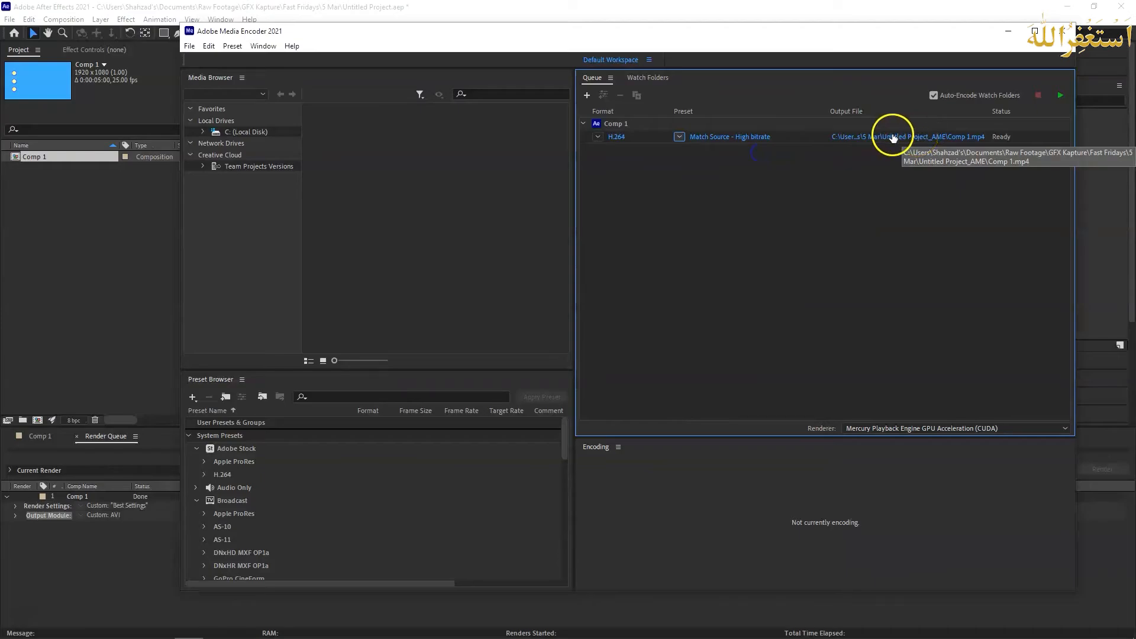
- Set the output file to "Video 2" in the Desktop folder and start encoding the queue
click(855, 141)
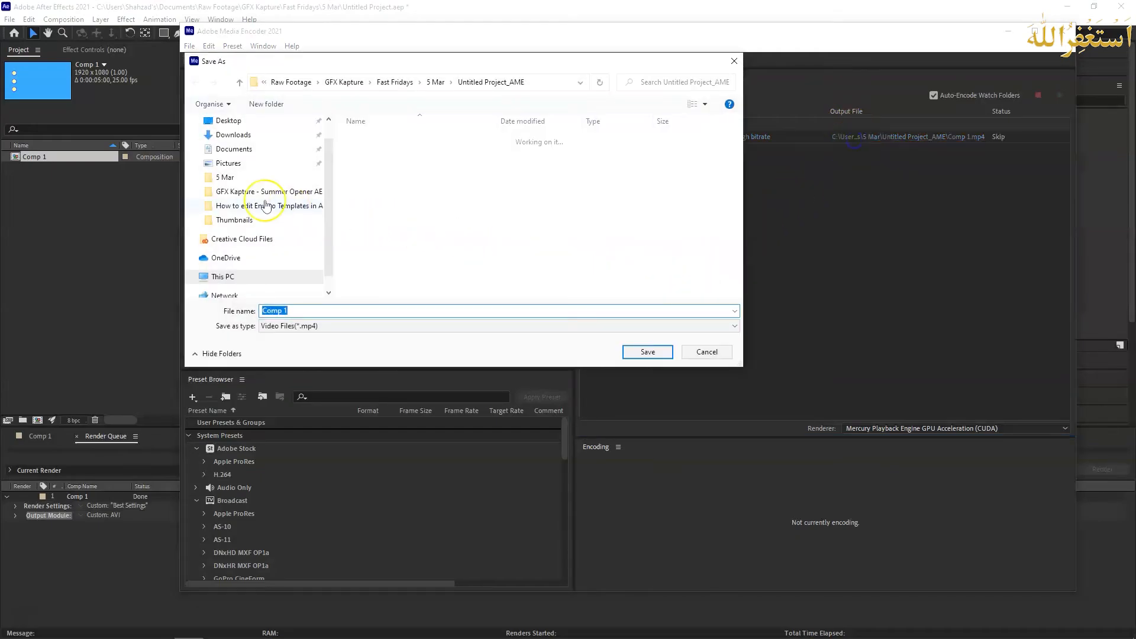
click(227, 121)
click(304, 311)
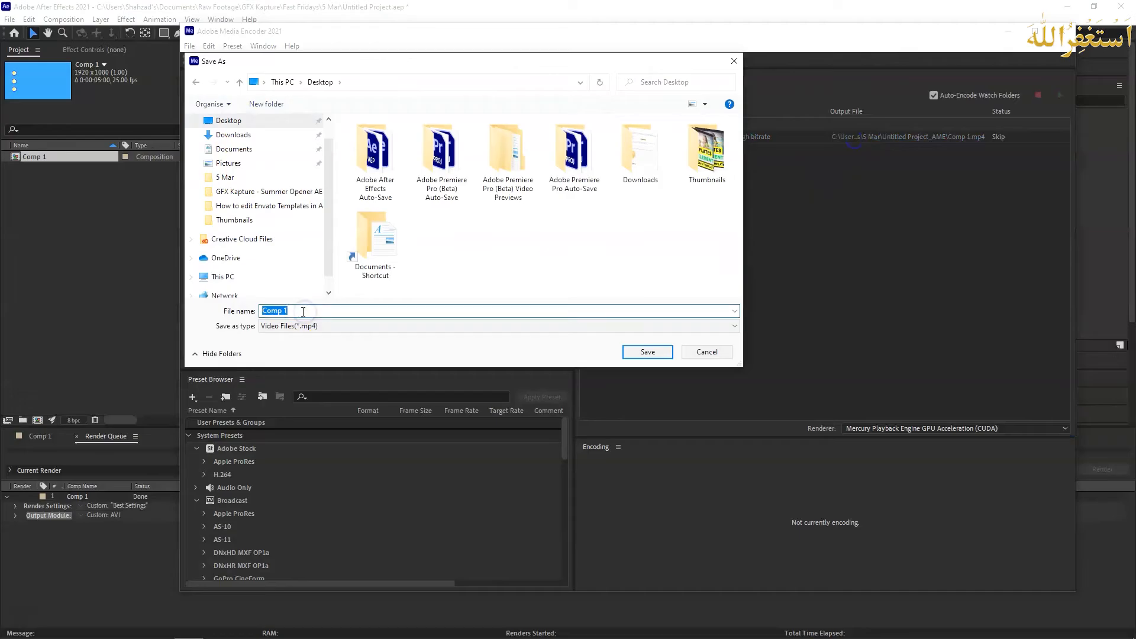
text(Video 2)
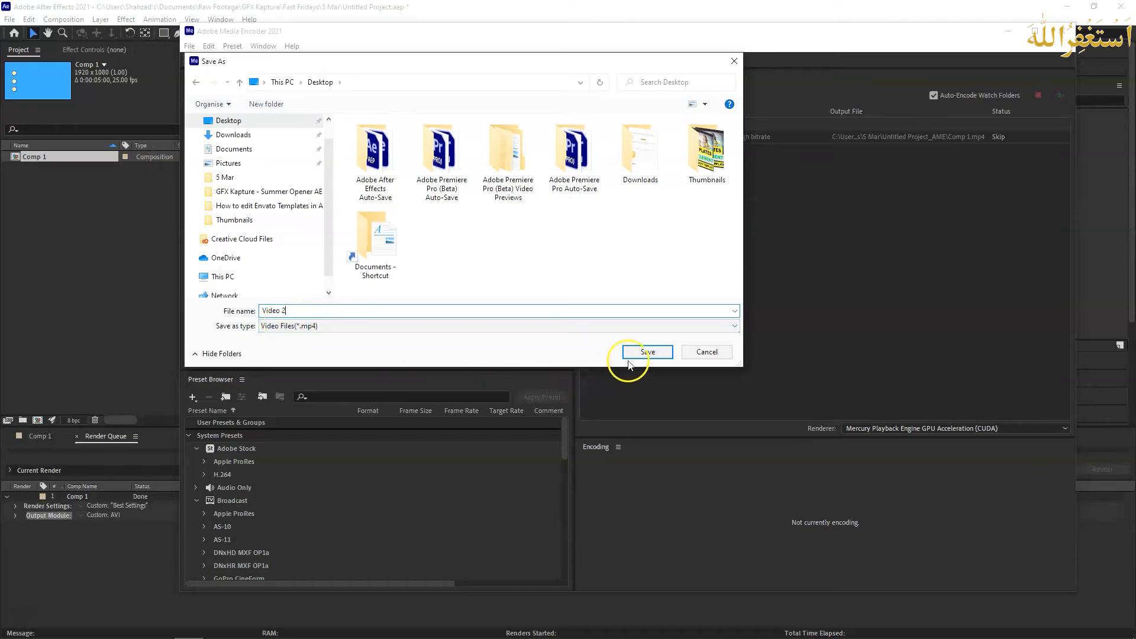
click(647, 353)
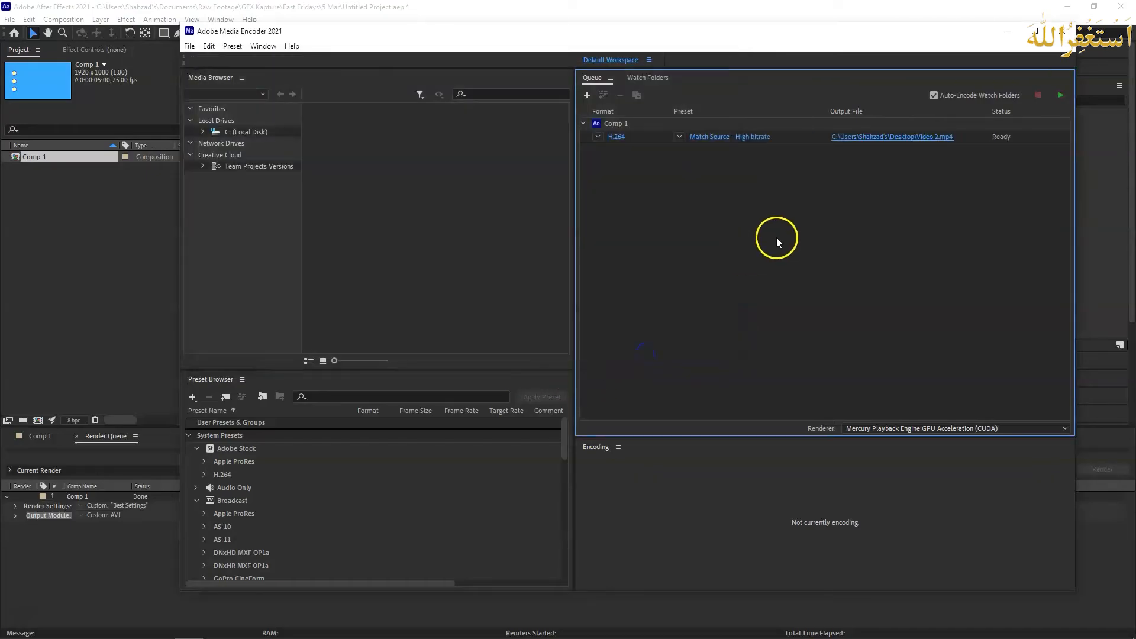
click(1059, 97)
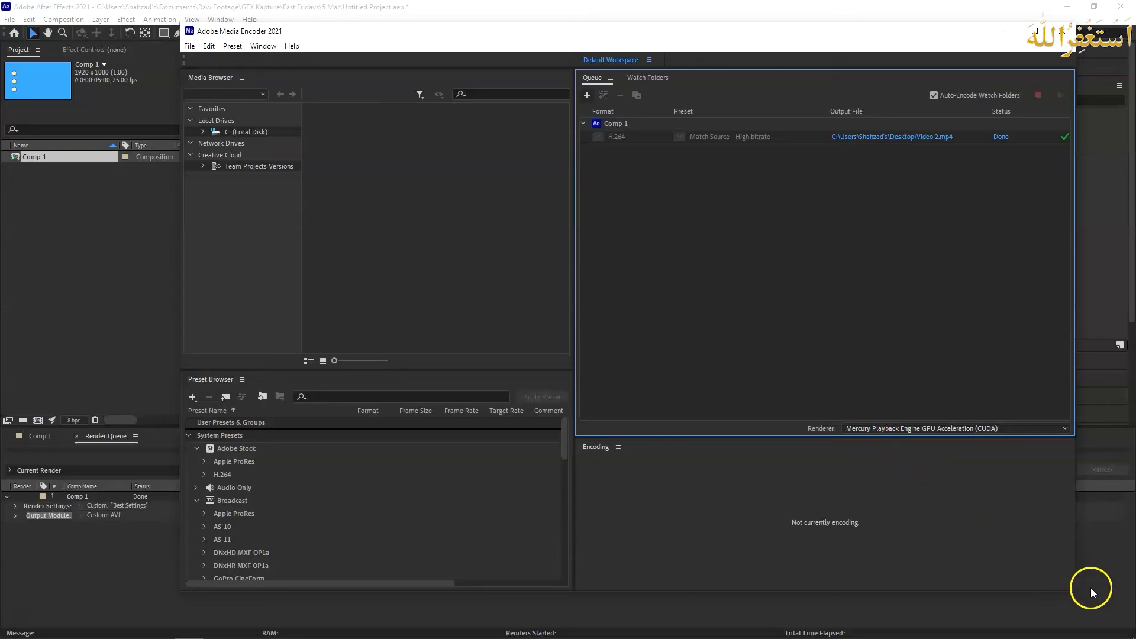
- Switch to the desktop, move the Video 2 file beside Video 1, and play it through before closing the player
click(1133, 637)
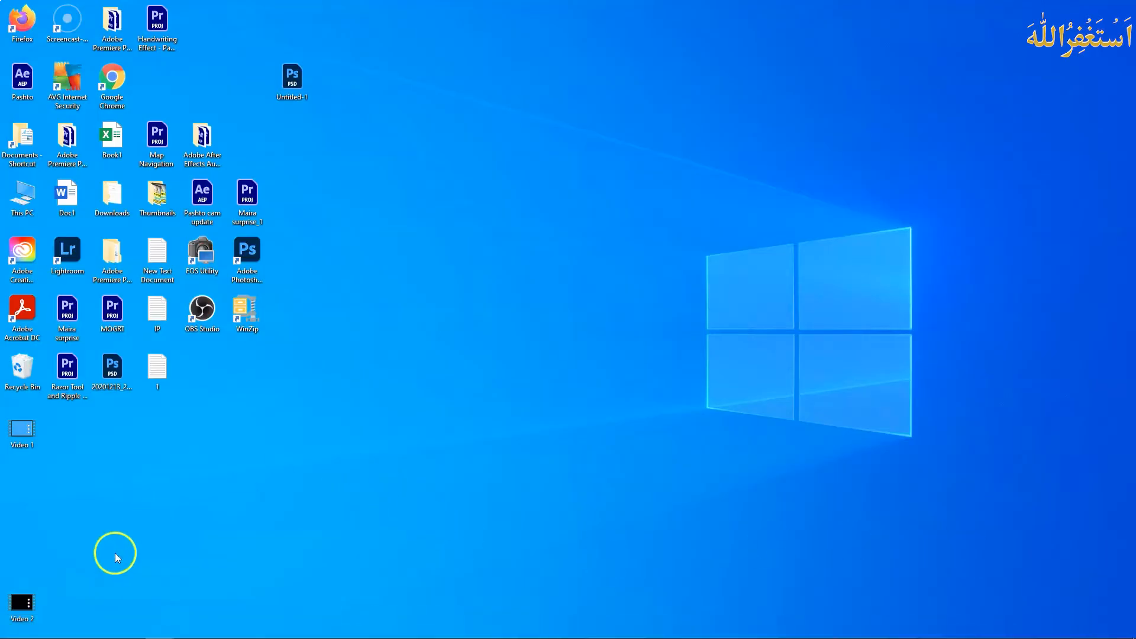
double_click(24, 602)
drag(78, 432, 78, 431)
click(95, 457)
double_click(72, 423)
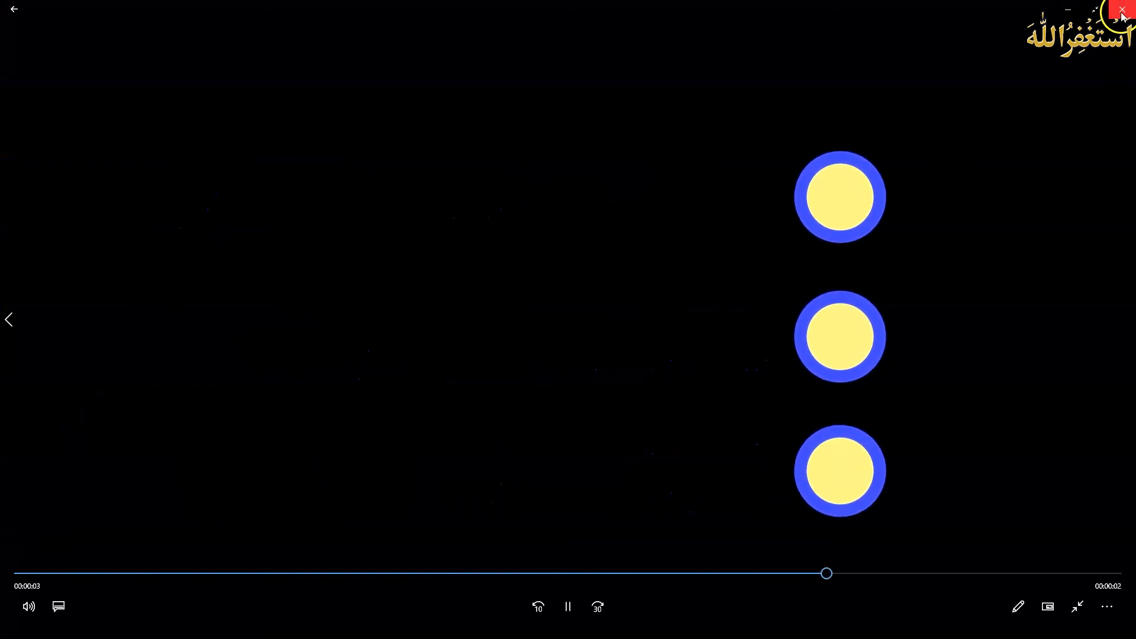
click(1122, 17)
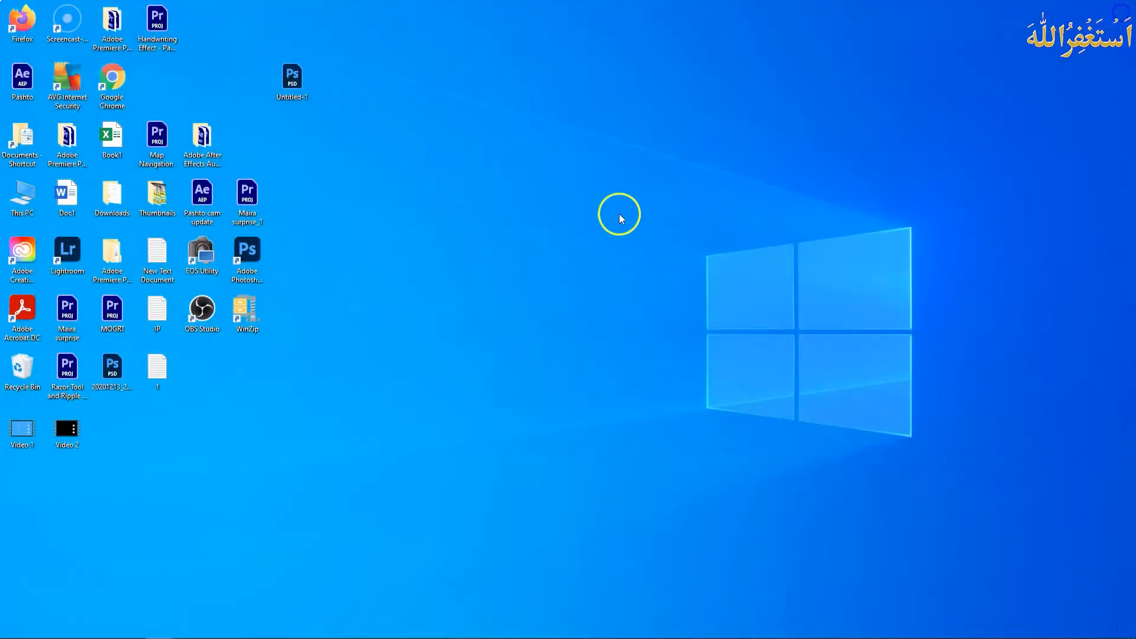
- Open the file properties of Video 1 and Video 2 side by side to compare their file types and sizes
right_click(73, 433)
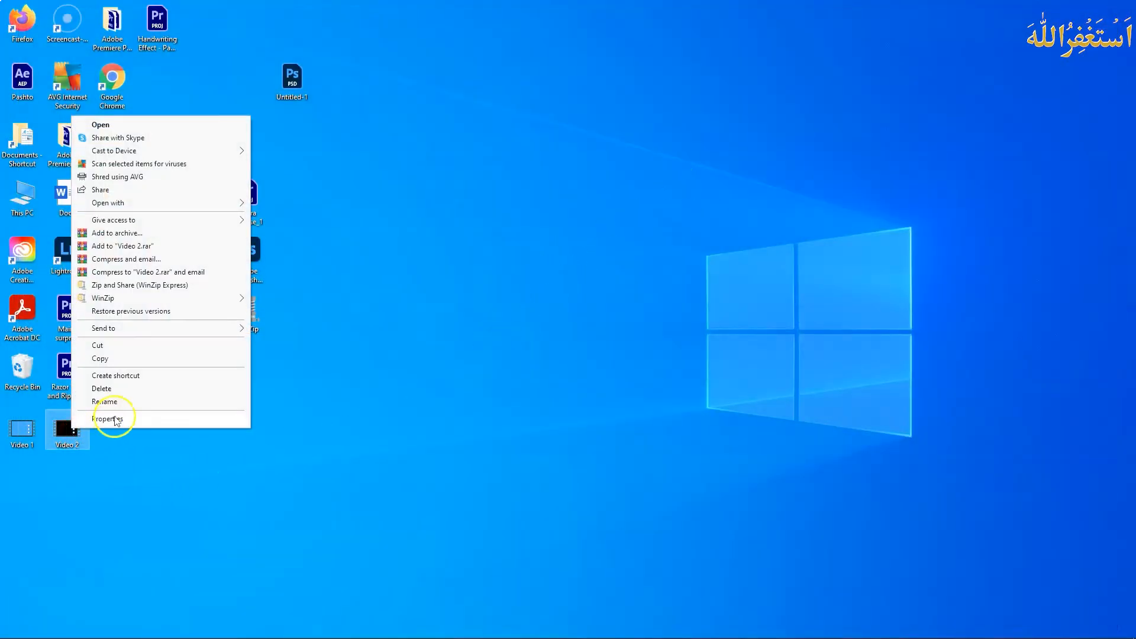
click(22, 429)
right_click(21, 424)
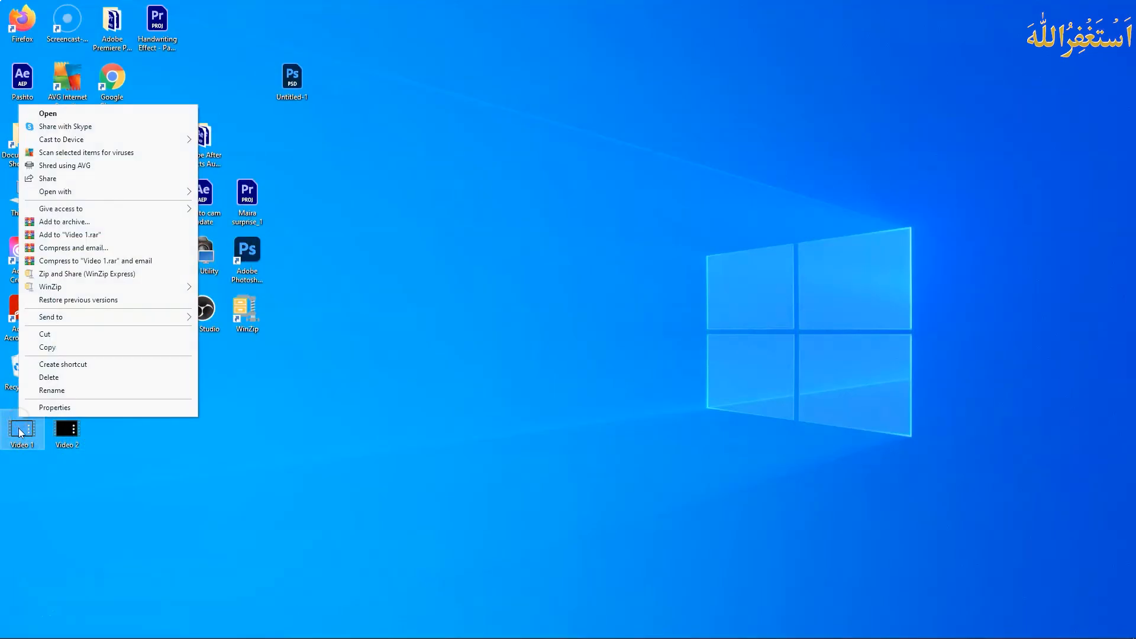
click(57, 413)
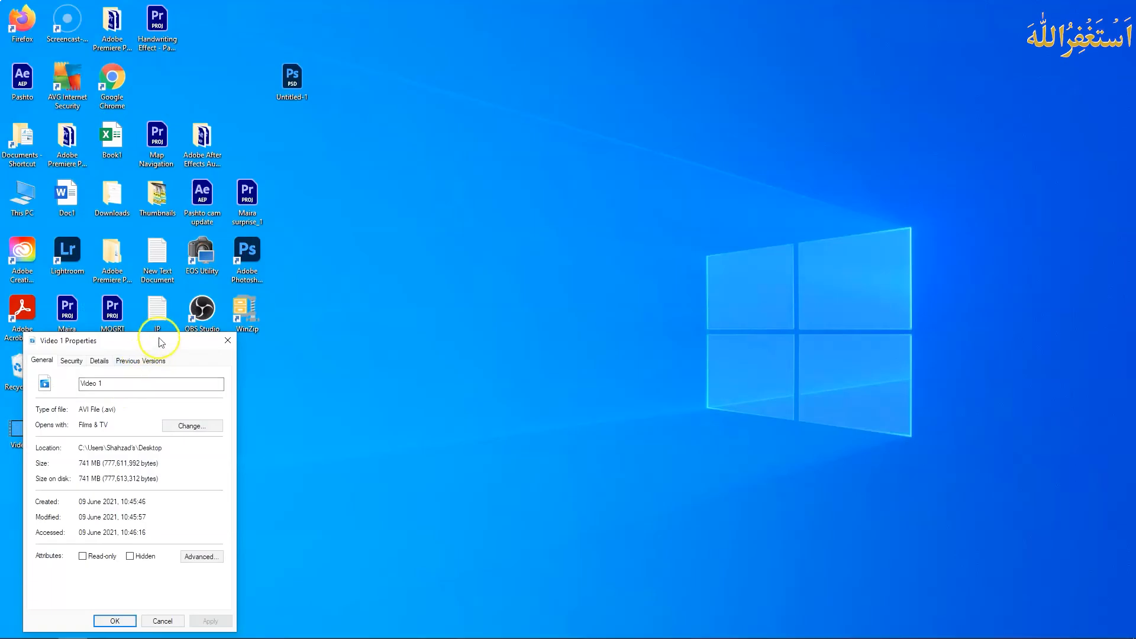
drag(160, 342, 467, 158)
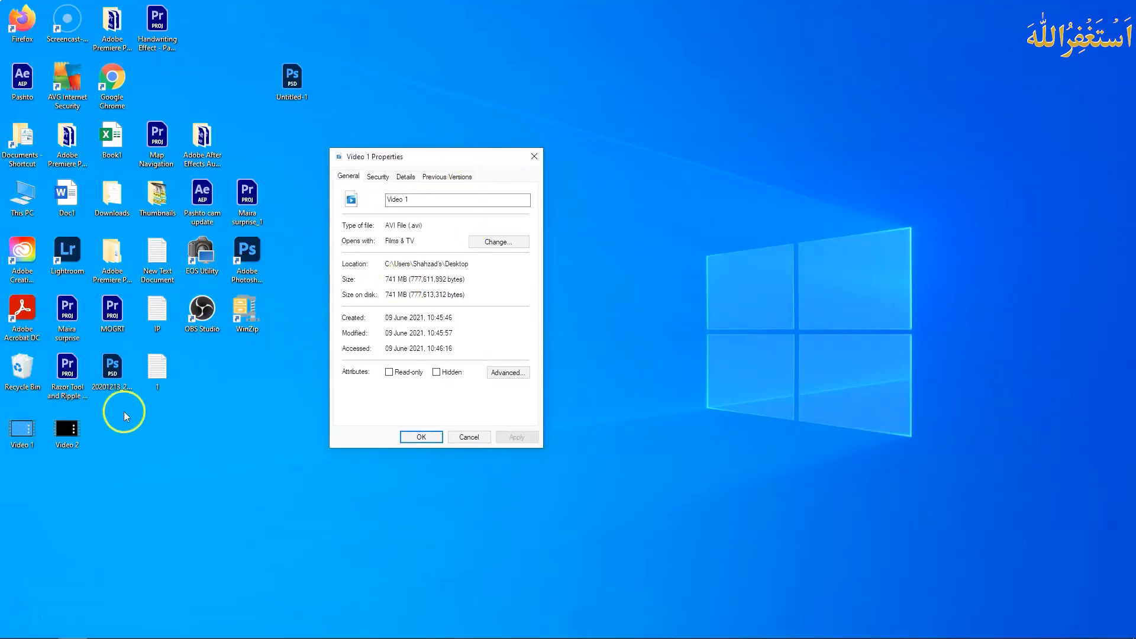
right_click(71, 435)
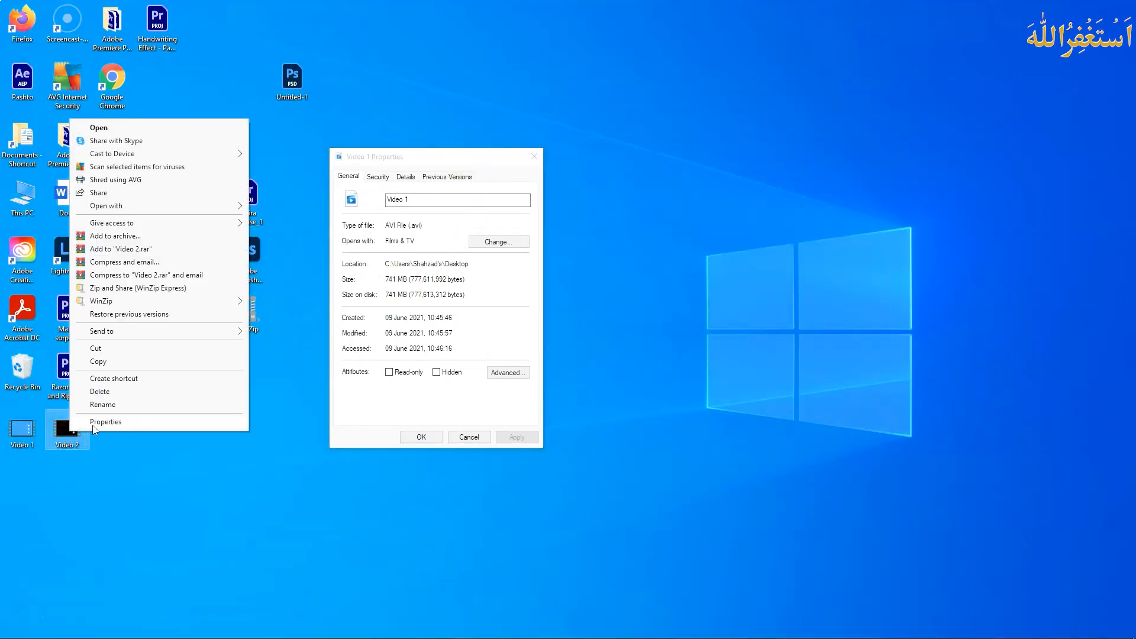
click(99, 425)
drag(195, 335, 670, 148)
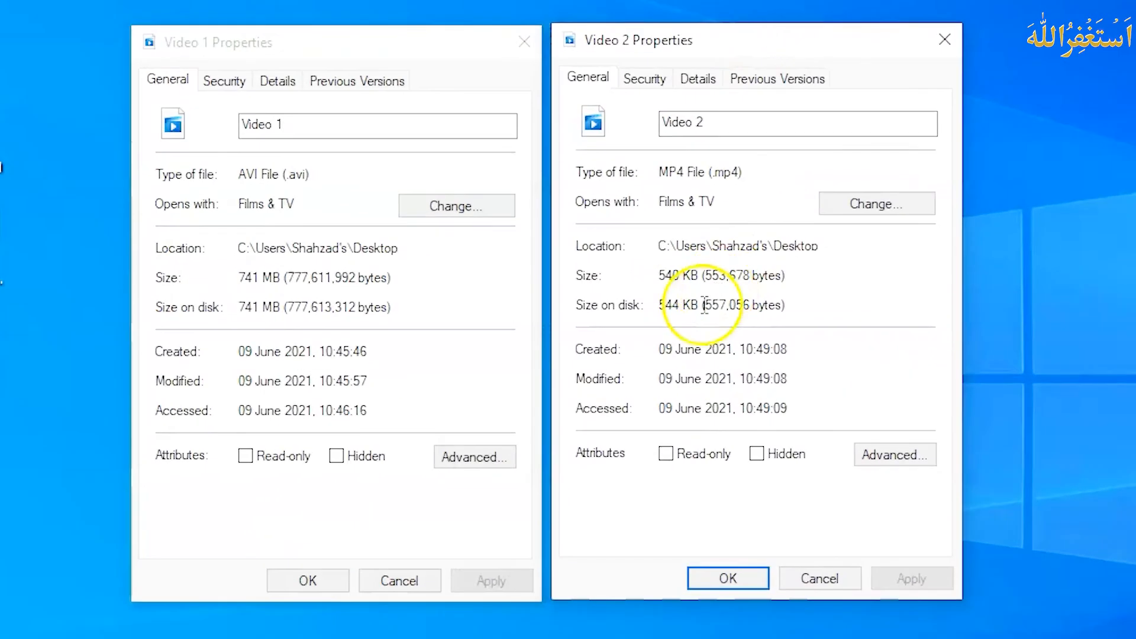